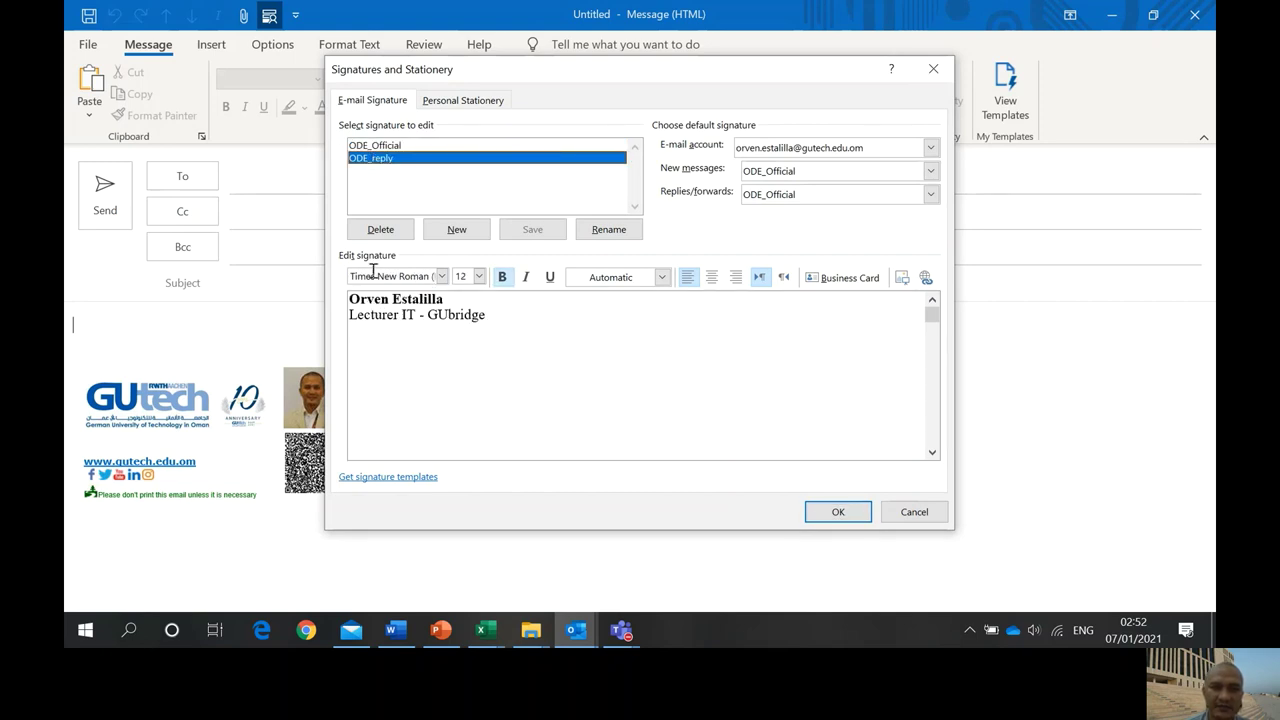
View the ODE_Official signature, then close the signature settings and the untitled message
left_click(396, 146)
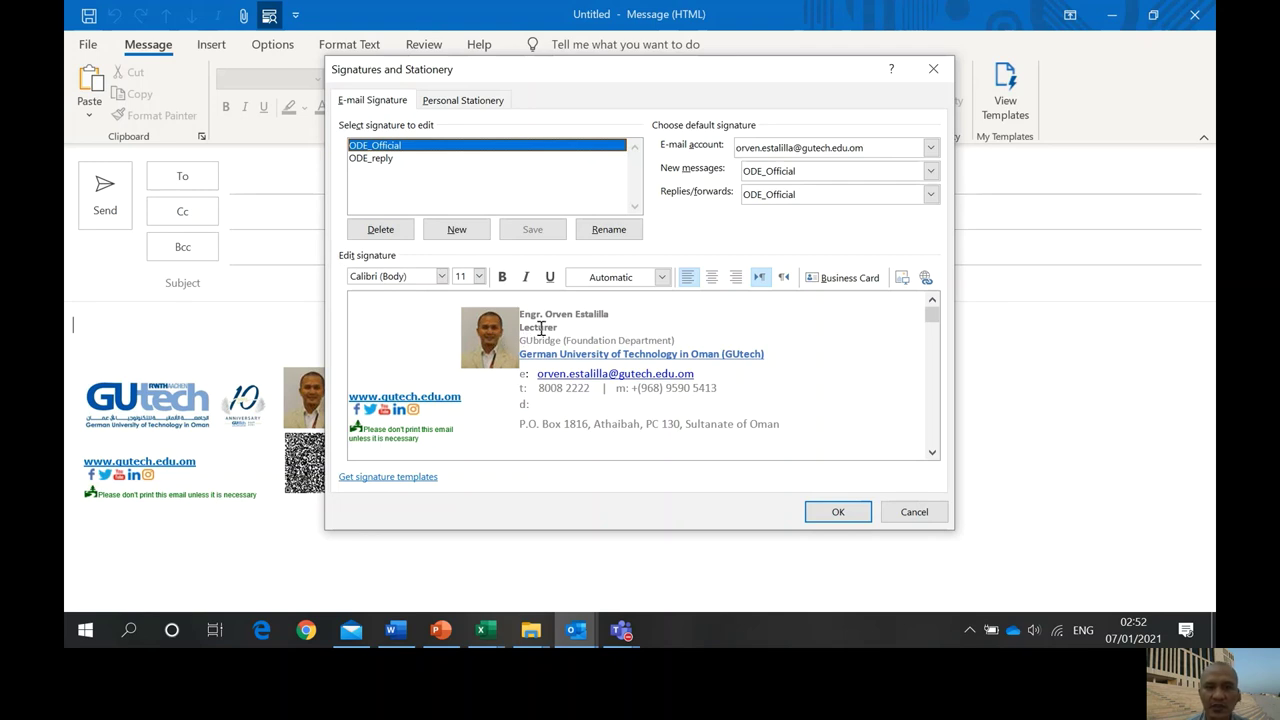
left_click(935, 68)
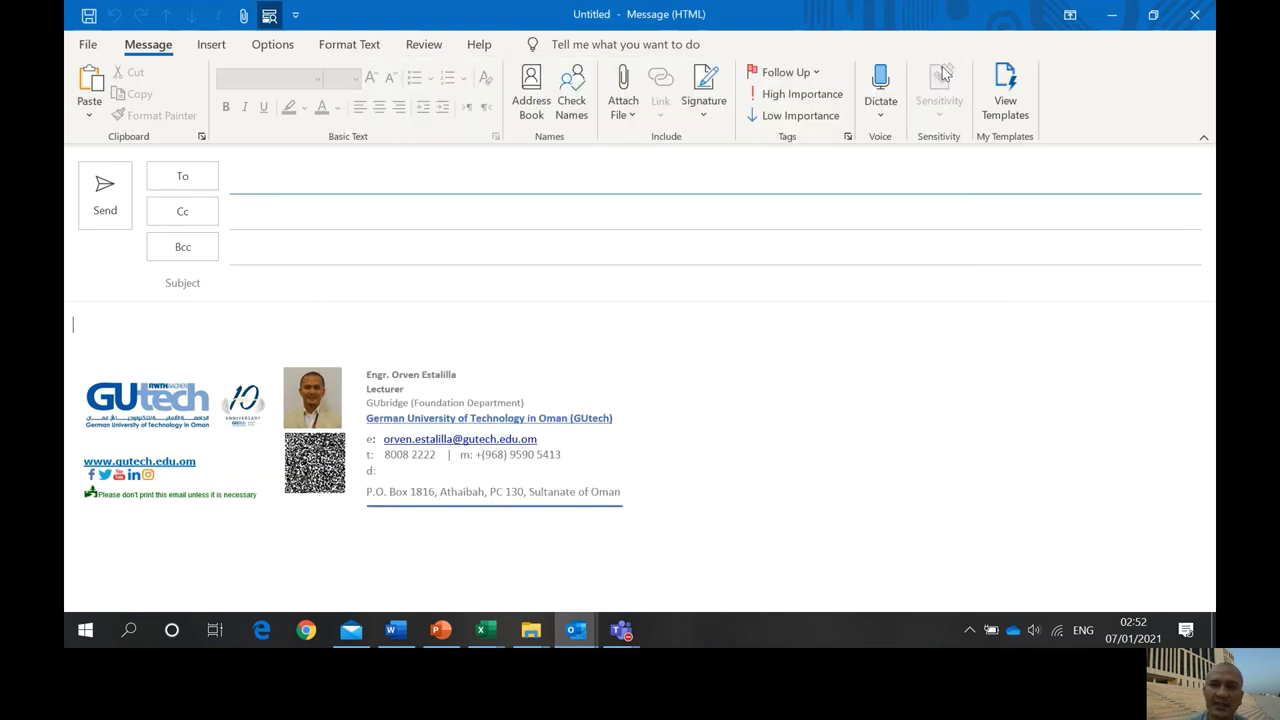
left_click(1199, 14)
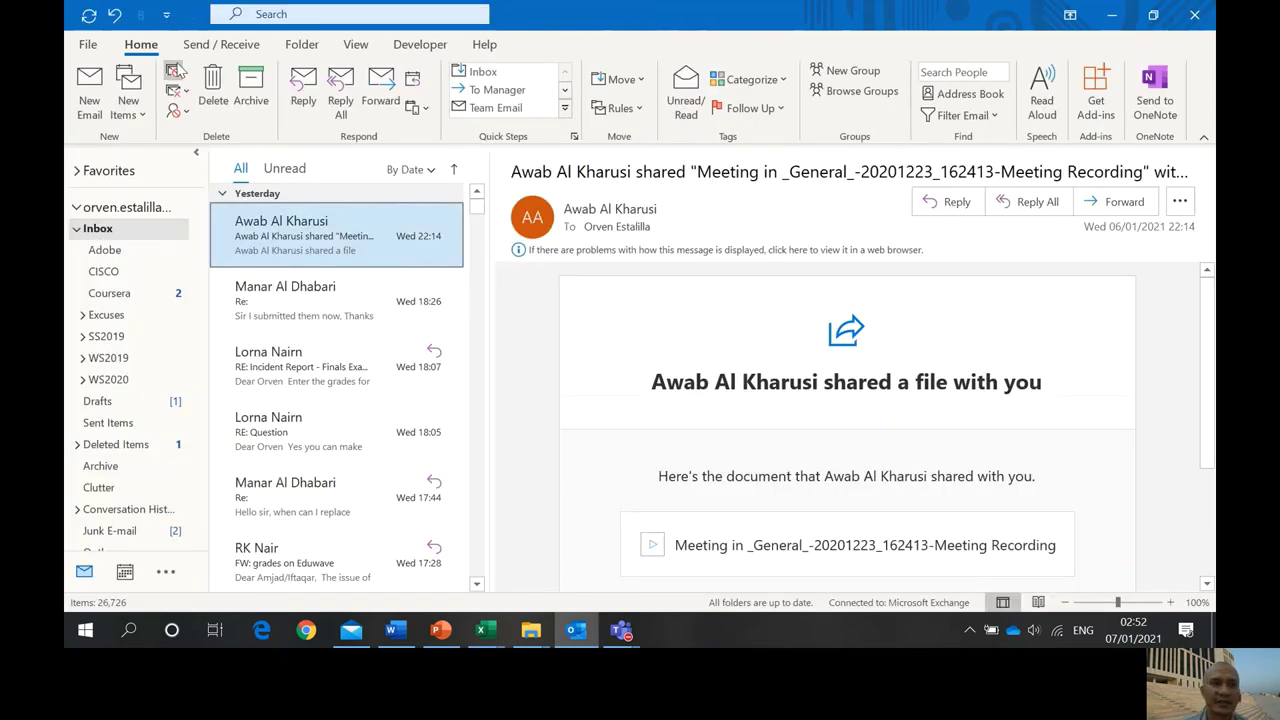
Open the signature editor from the Mail section of the Outlook options to view the signatures, then close both dialogs
left_click(89, 50)
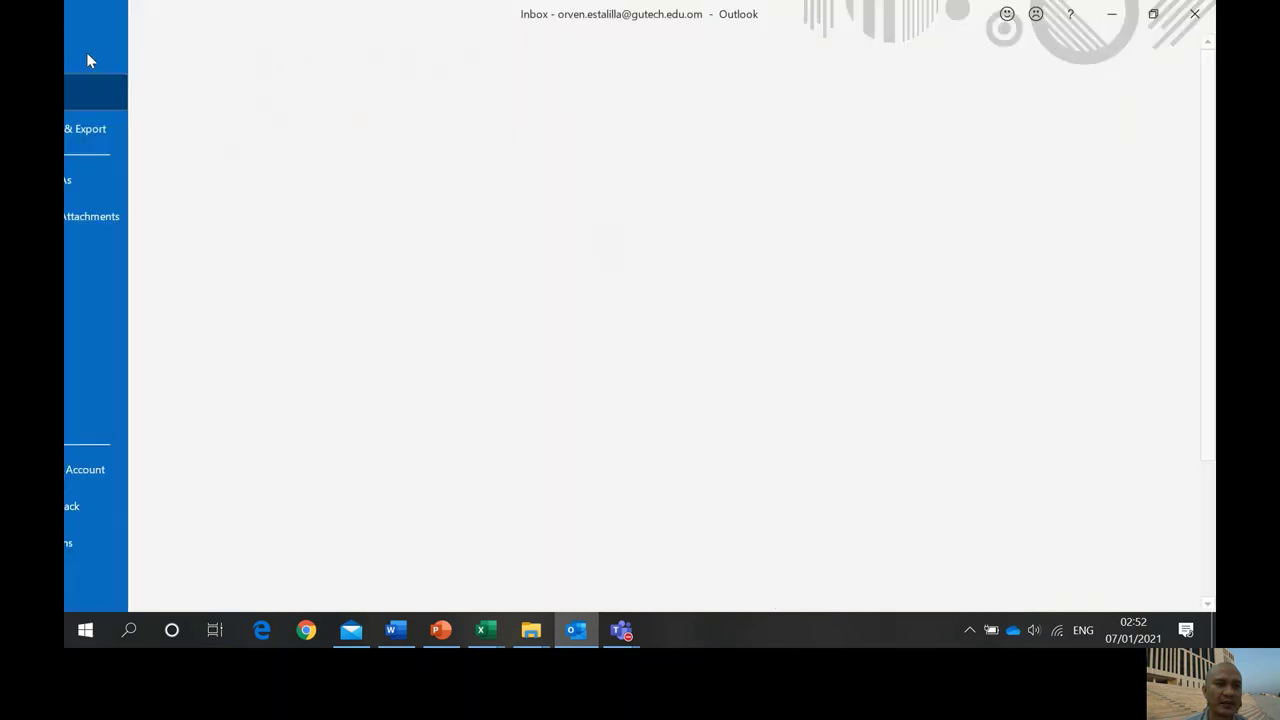
left_click(147, 531)
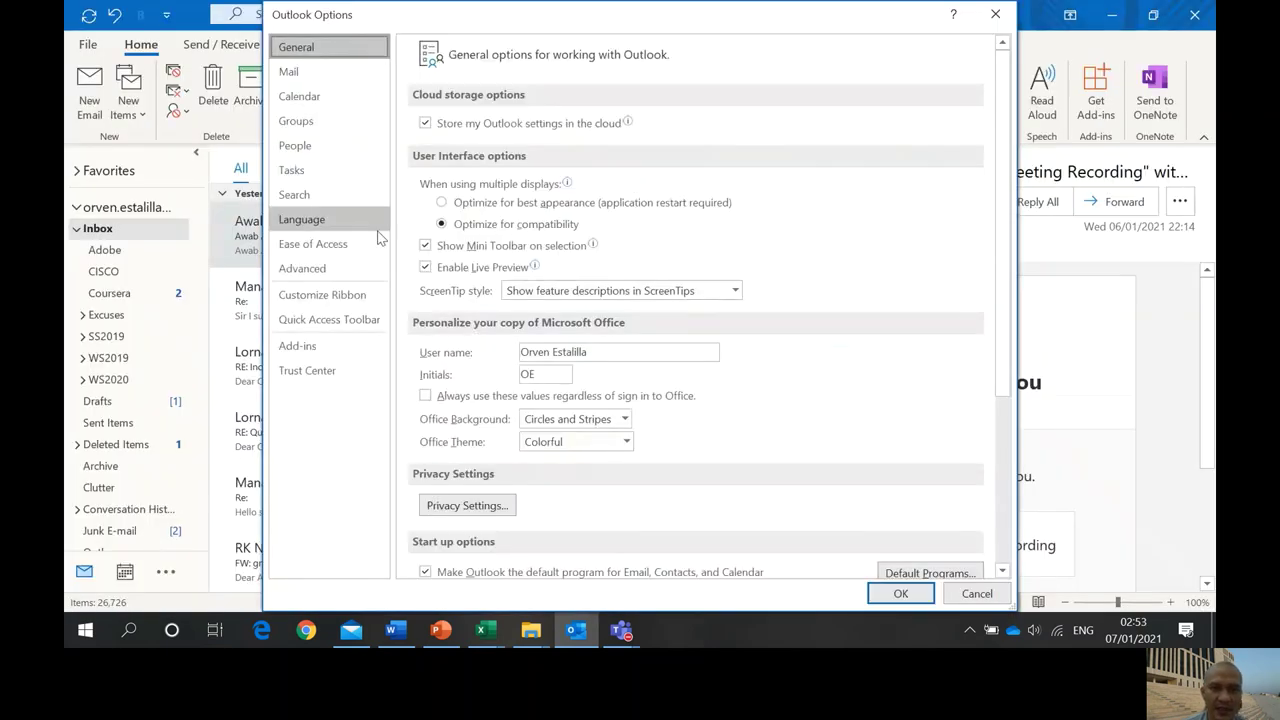
left_click(344, 74)
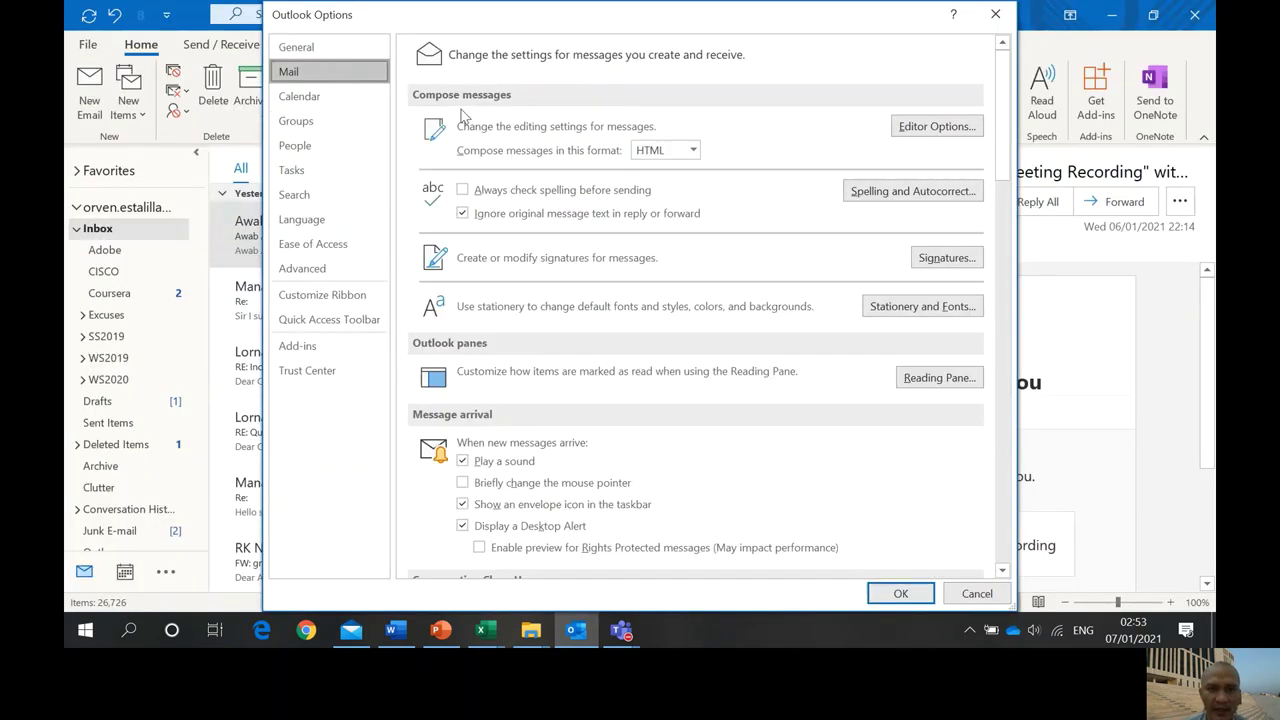
left_click(940, 262)
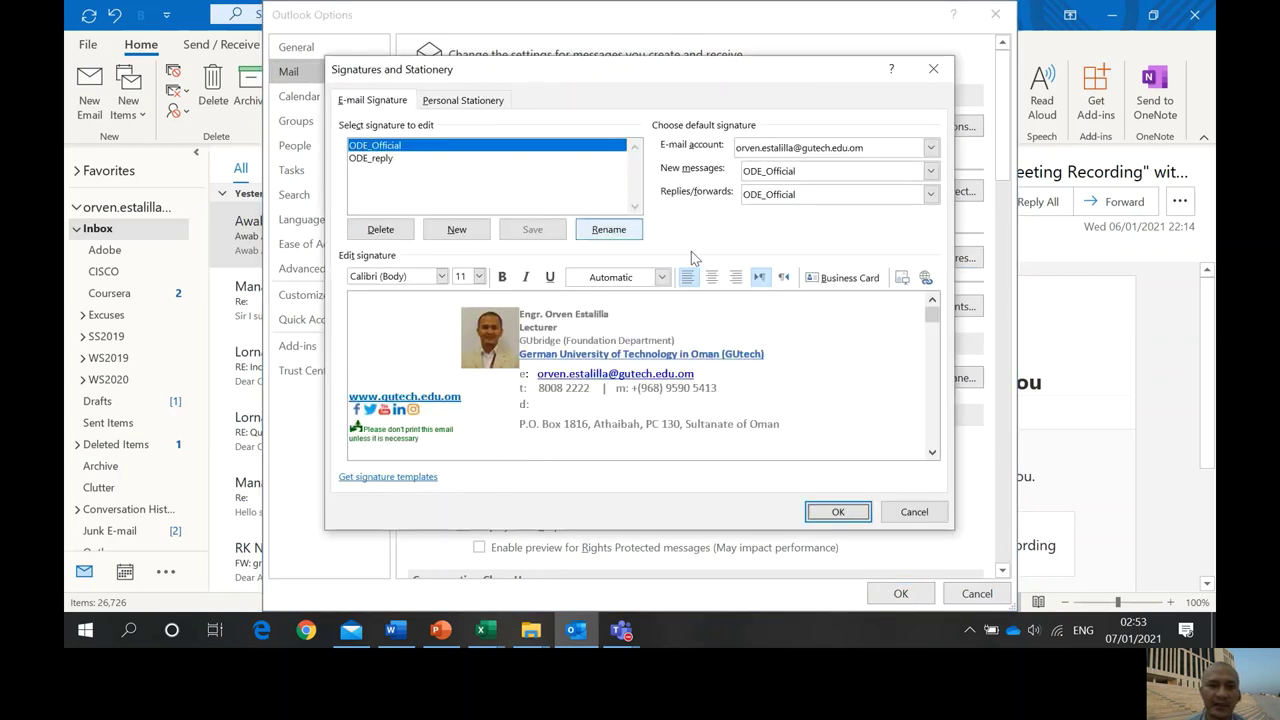
left_click(936, 70)
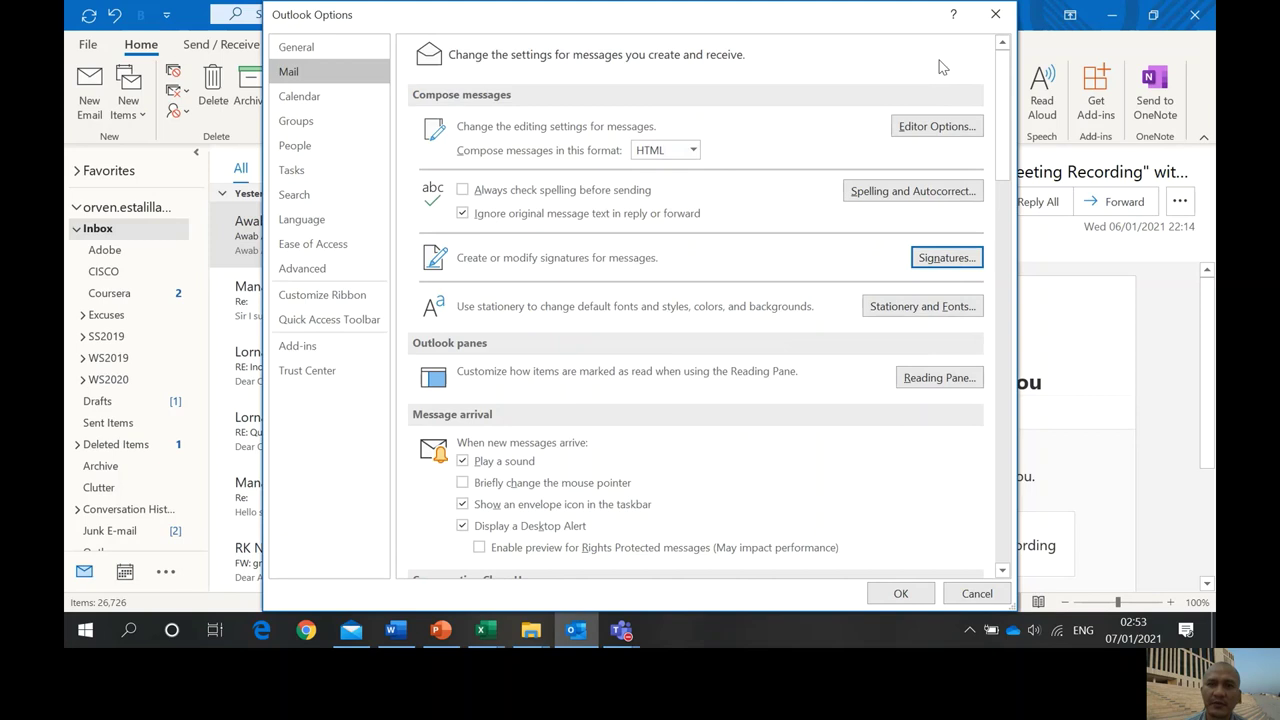
left_click(995, 17)
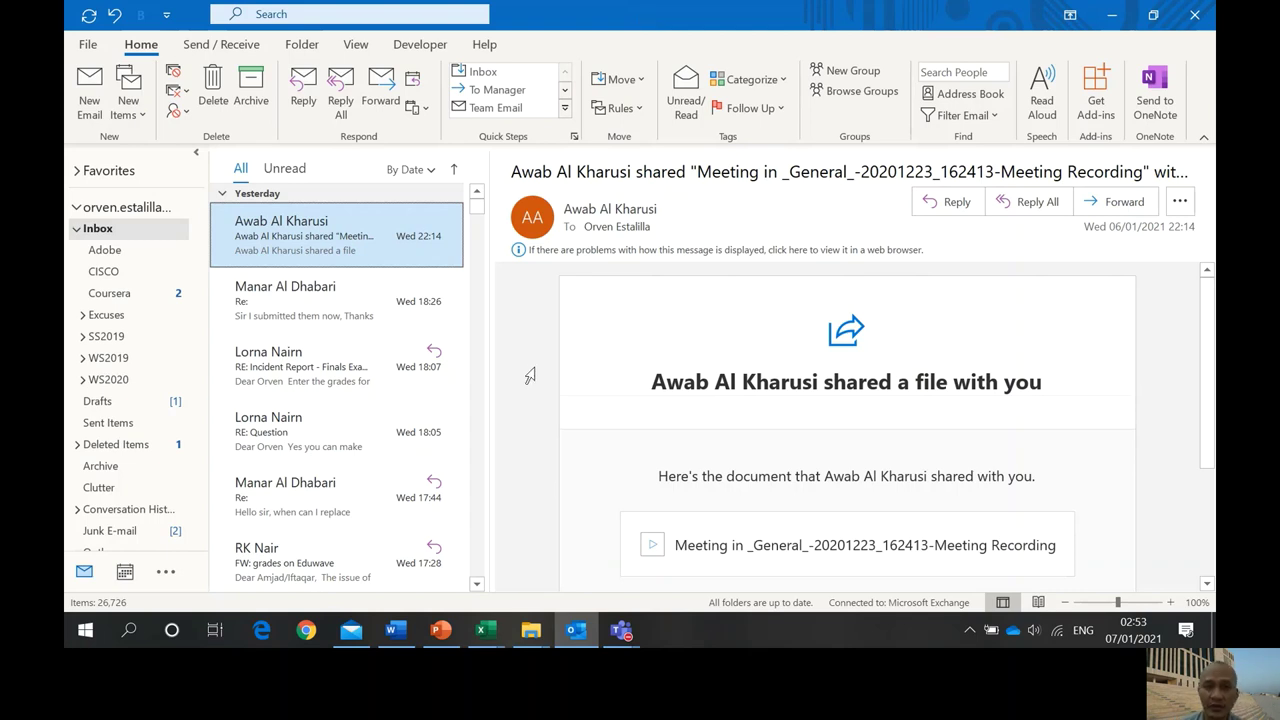
Switch to Chrome and load office.com in a new tab
left_click(305, 632)
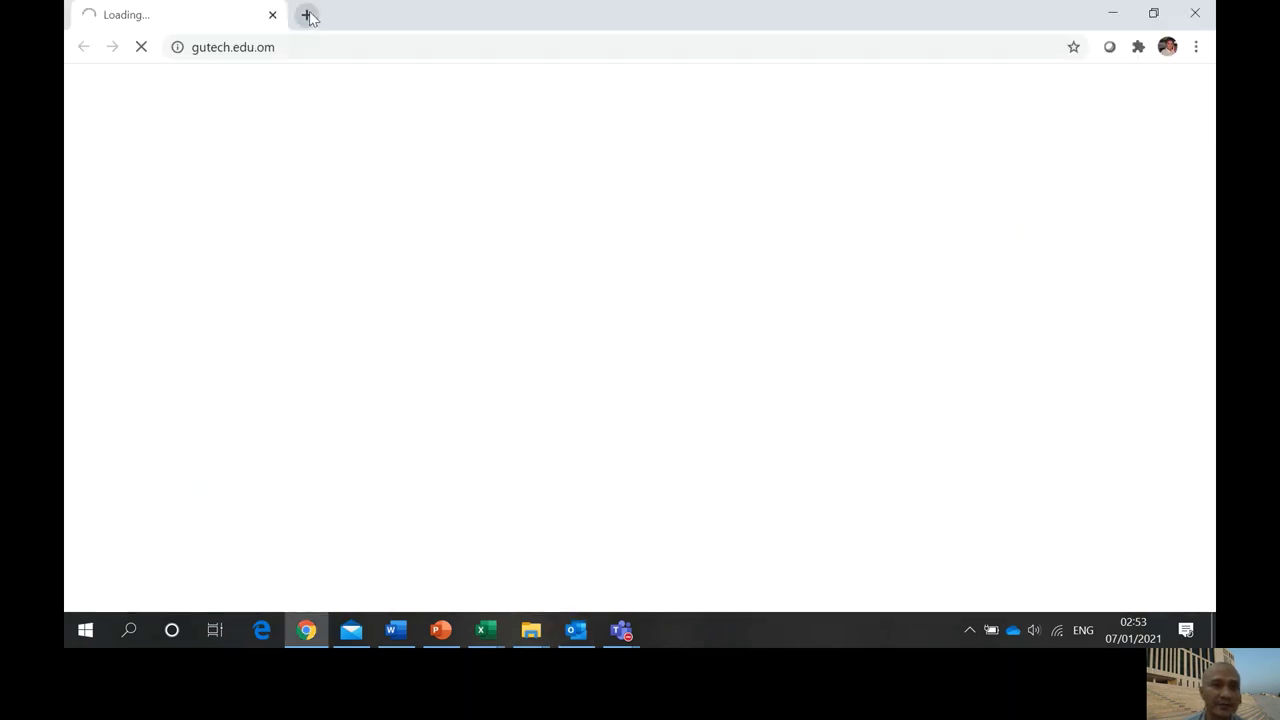
left_click(308, 16)
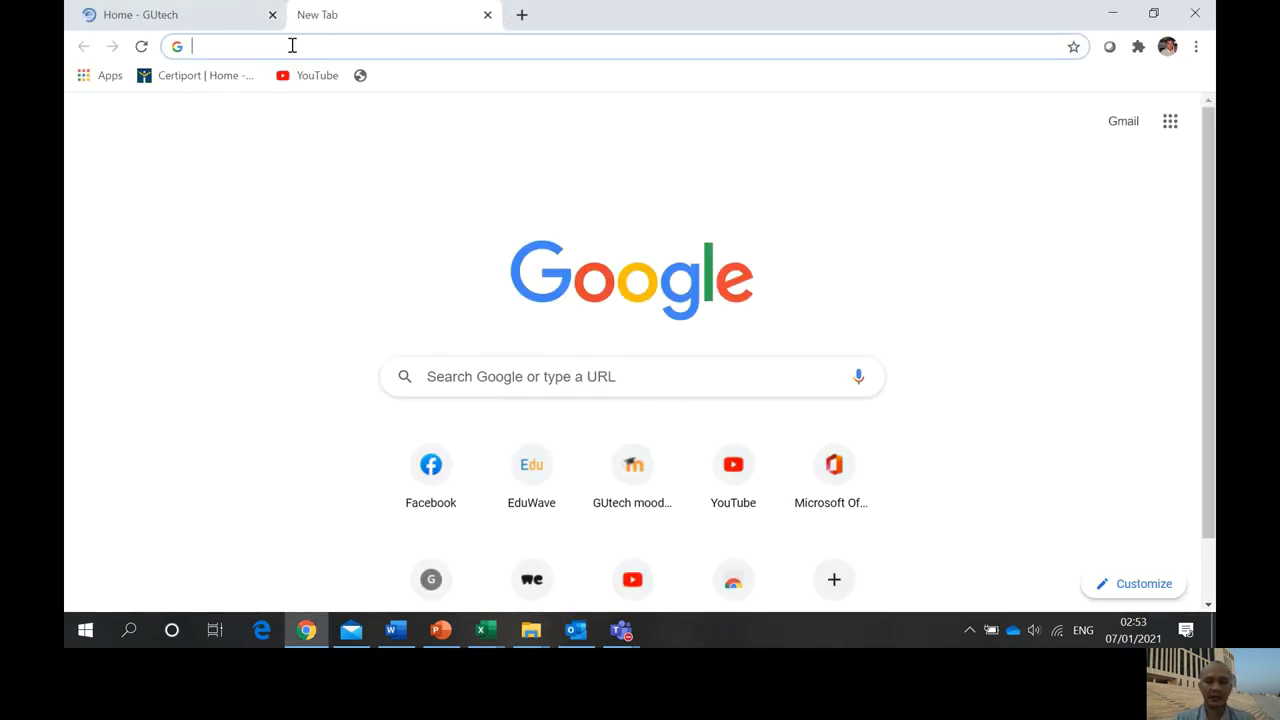
type("office.com")
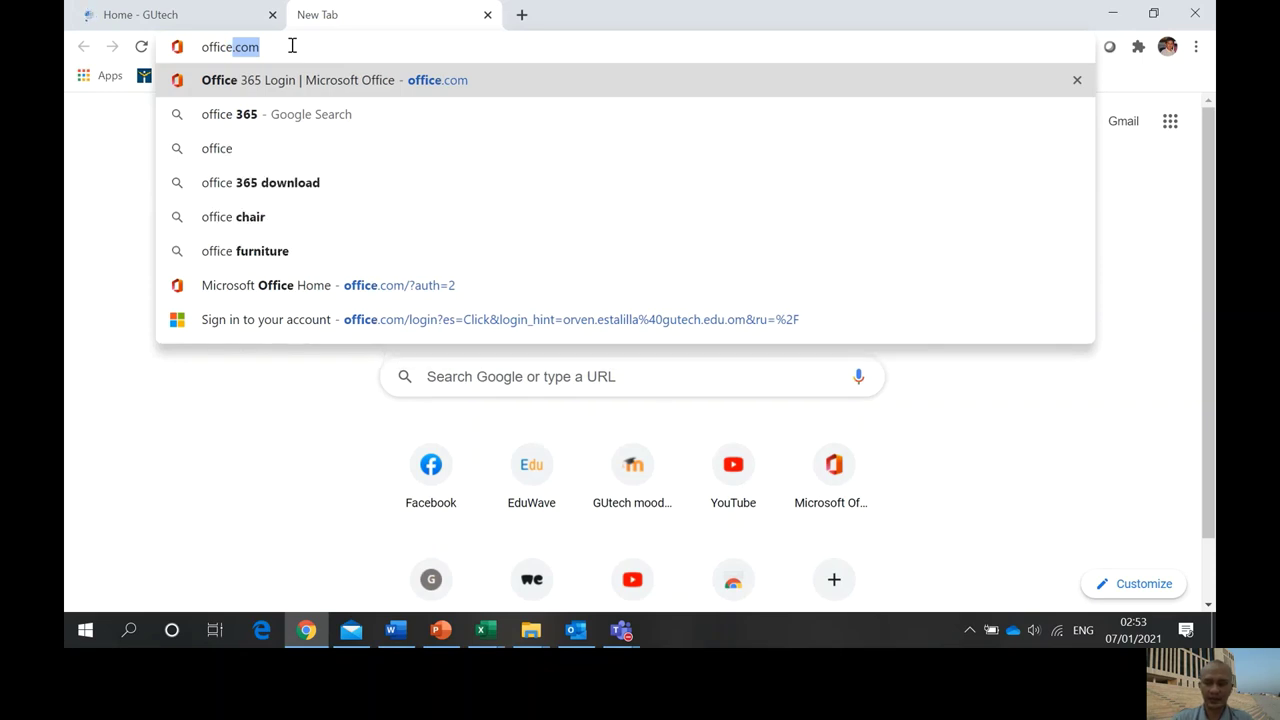
key("Return")
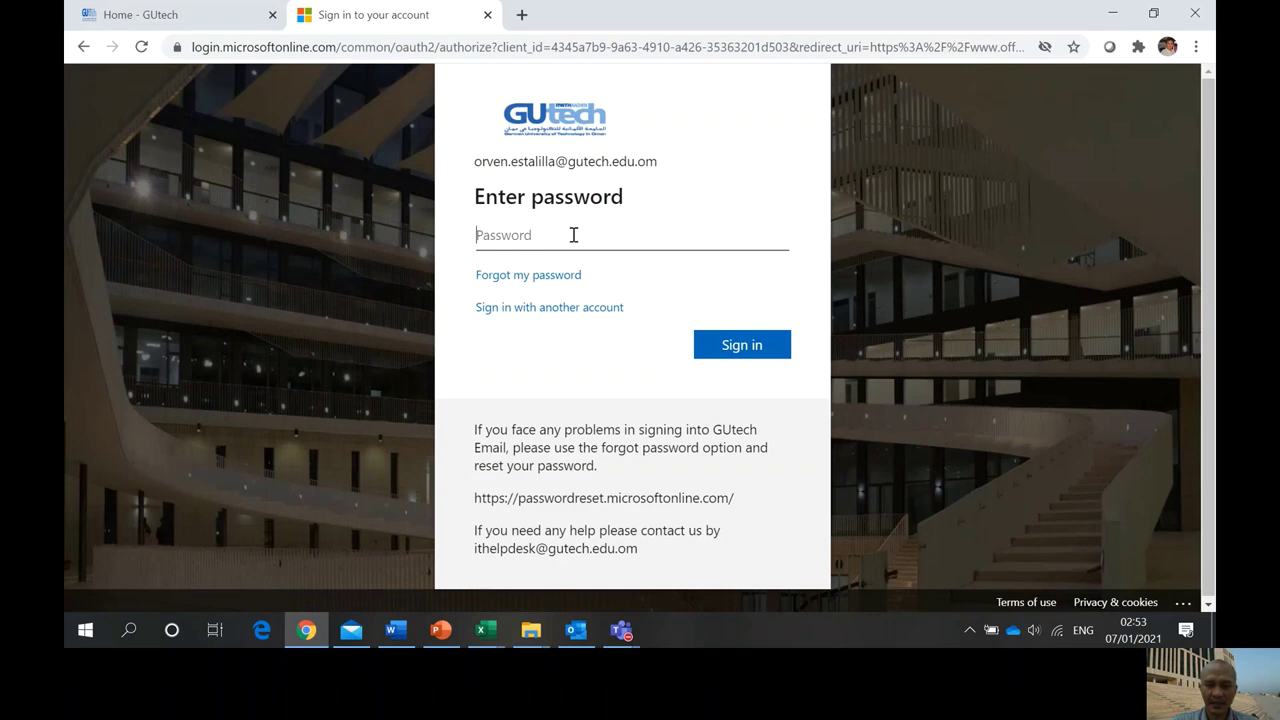
Enter the account password, sign in and decline to stay signed in
type("••")
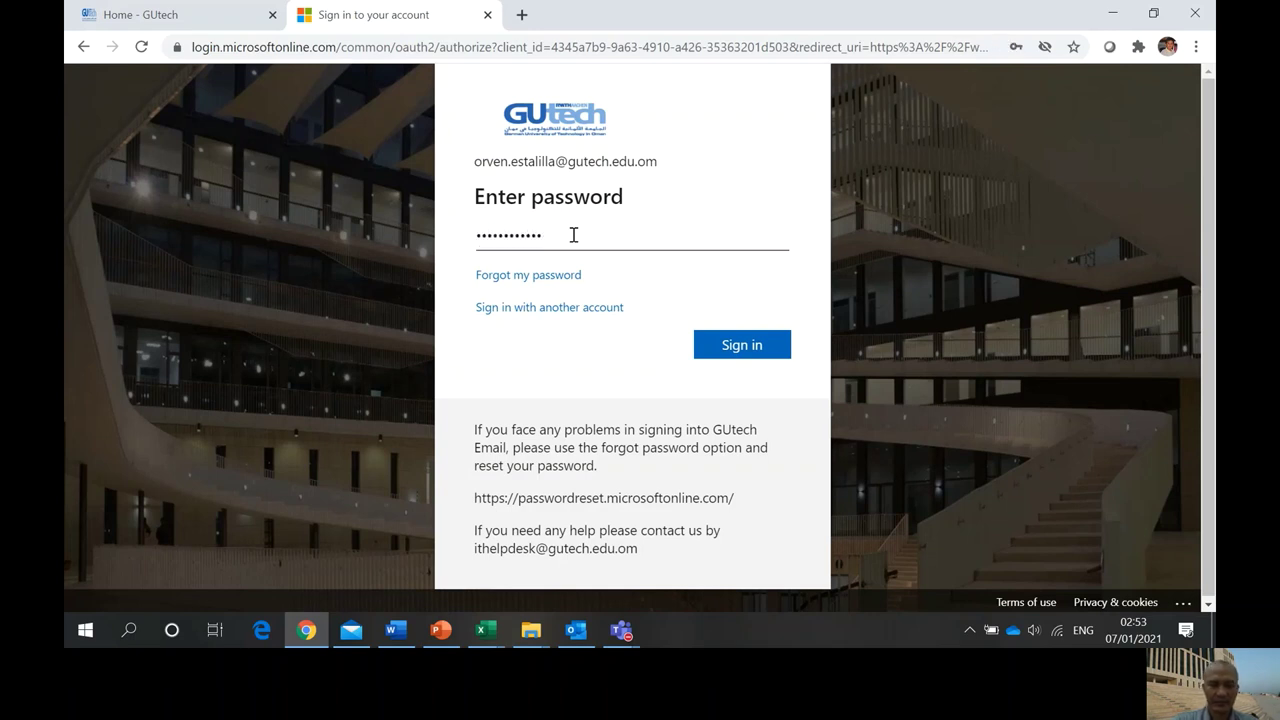
type("•••••")
left_click(736, 346)
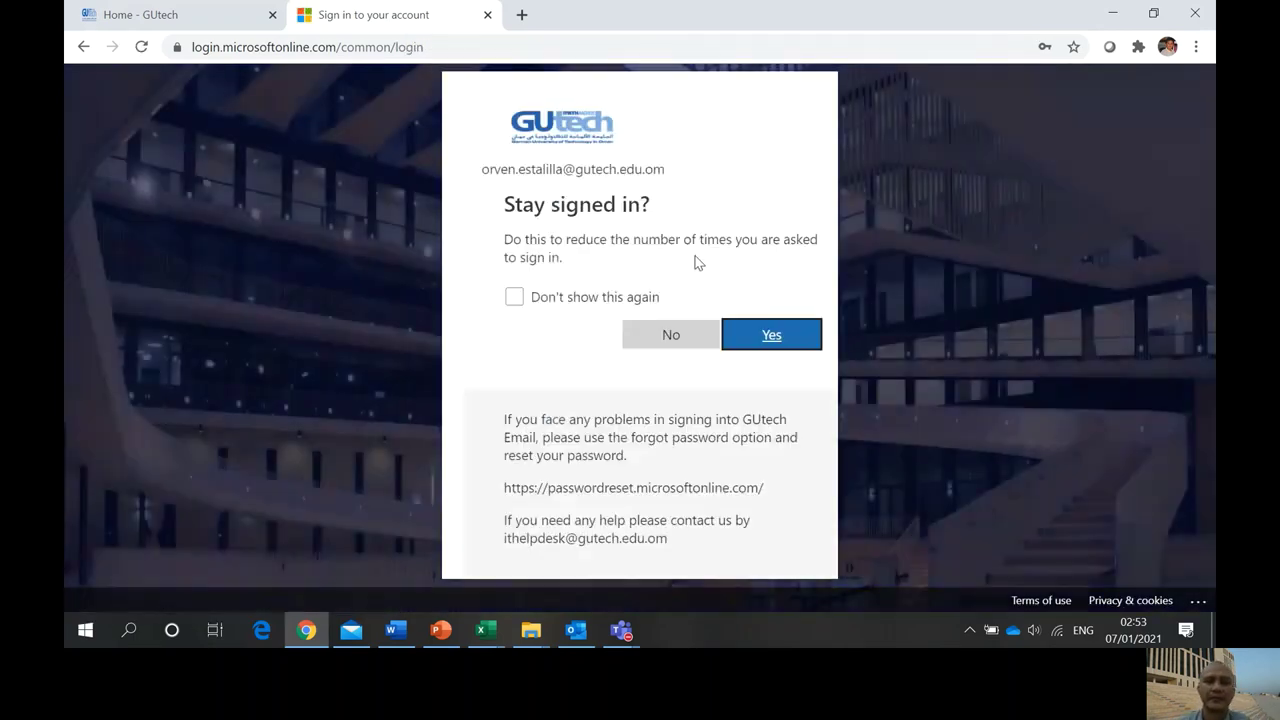
left_click(655, 335)
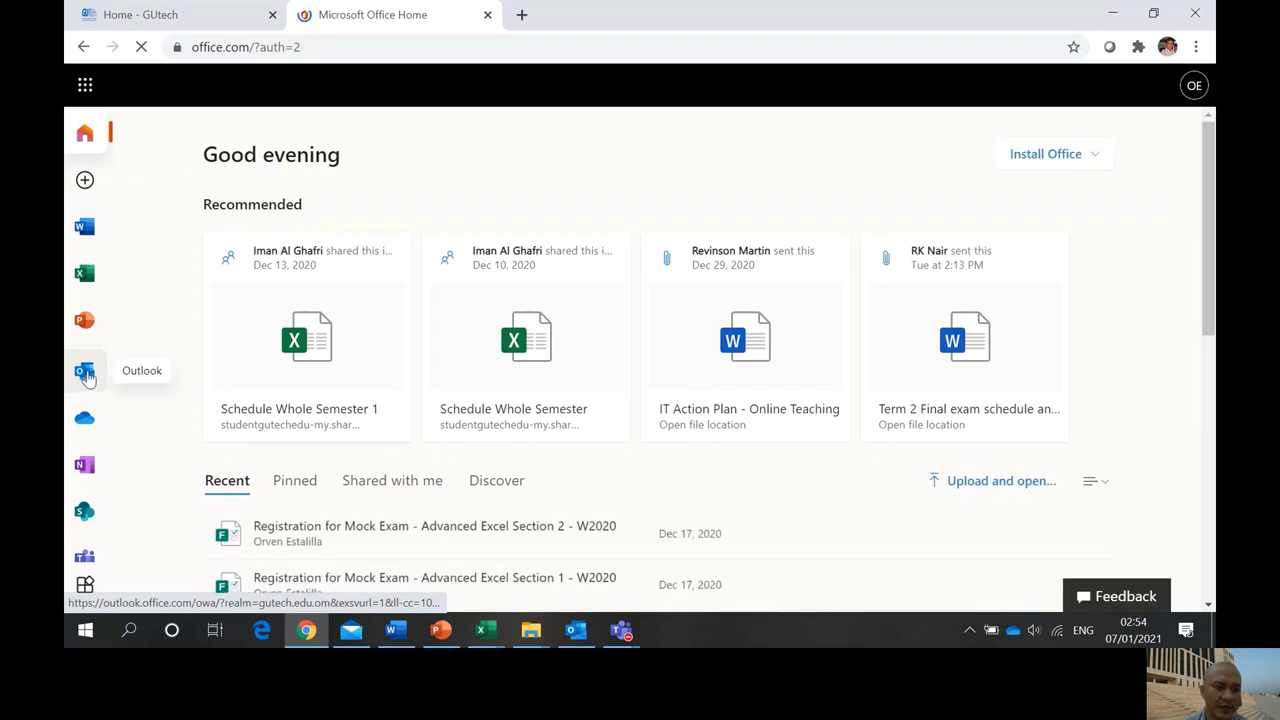
Open Outlook on the web from the Office home page and compare its inbox with the desktop Outlook inbox
left_click(86, 375)
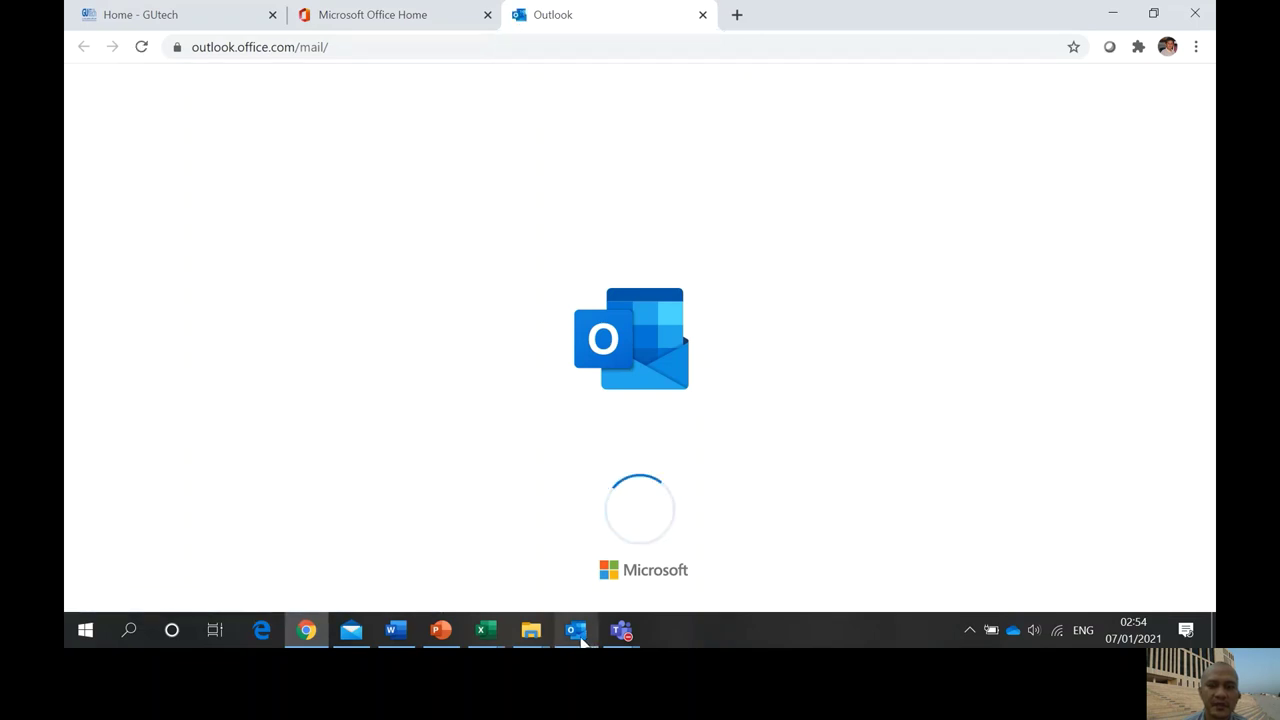
left_click(575, 630)
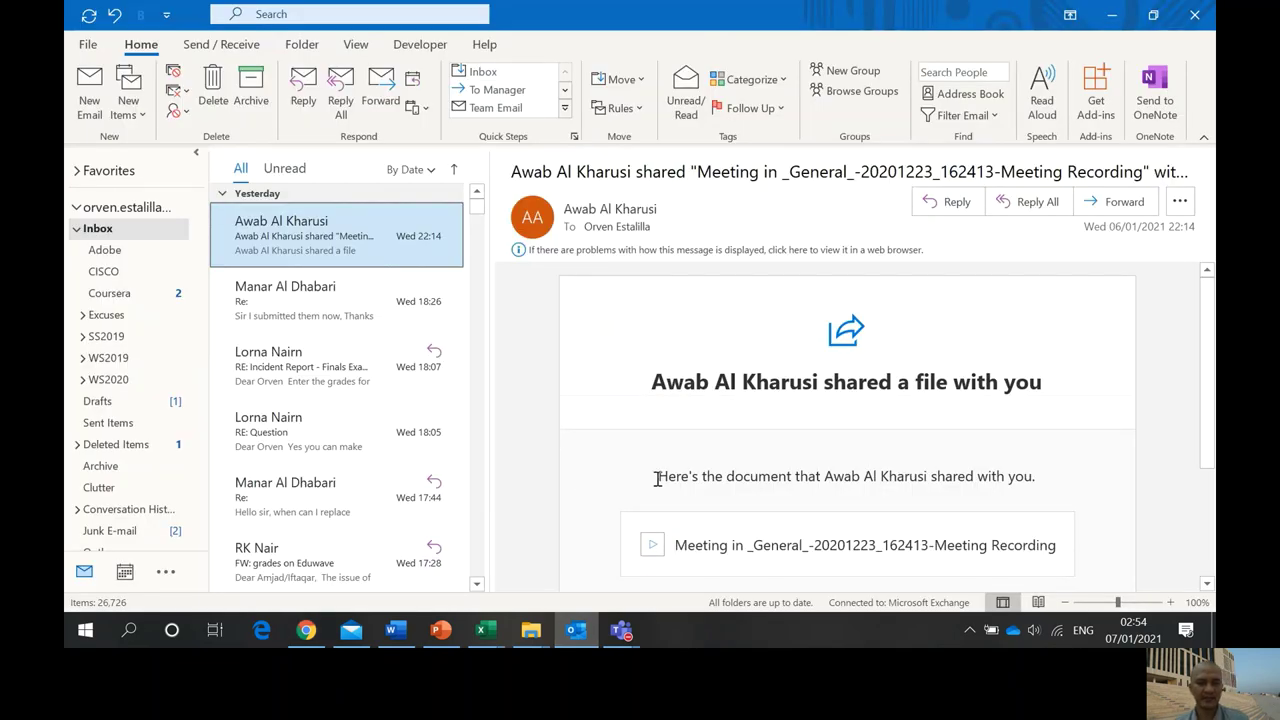
key("alt+Tab")
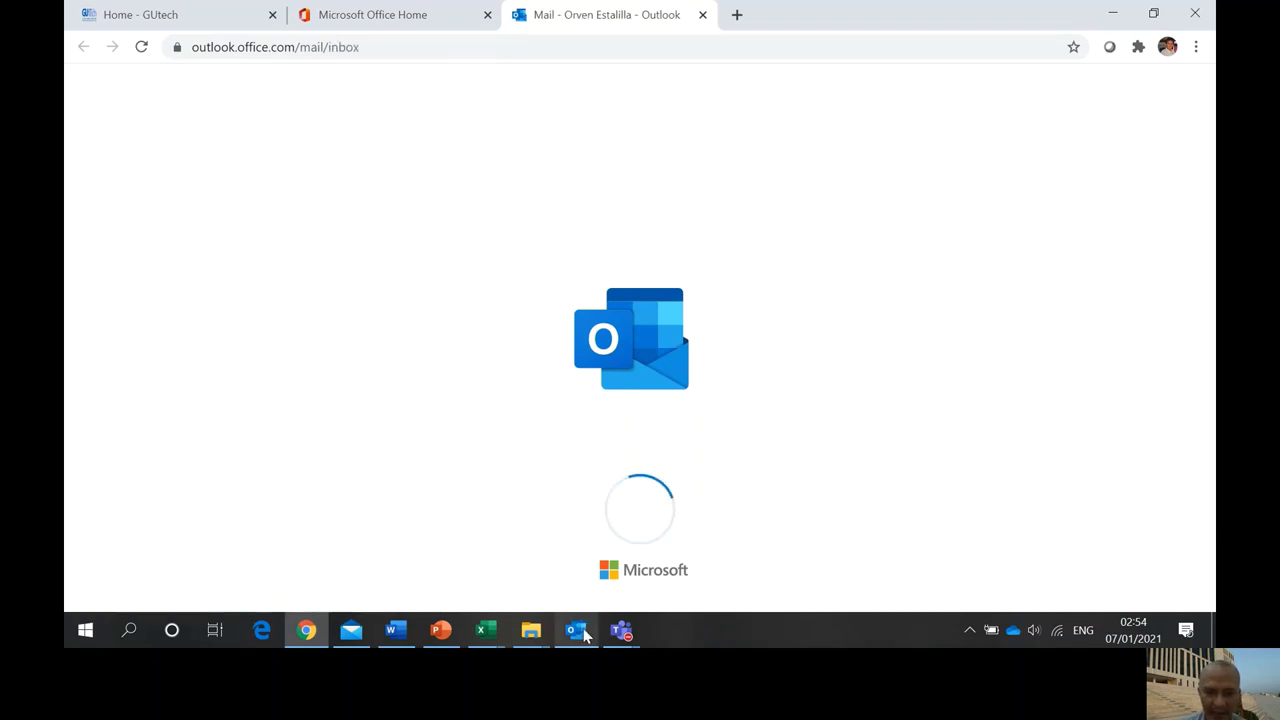
mouse_move(585, 635)
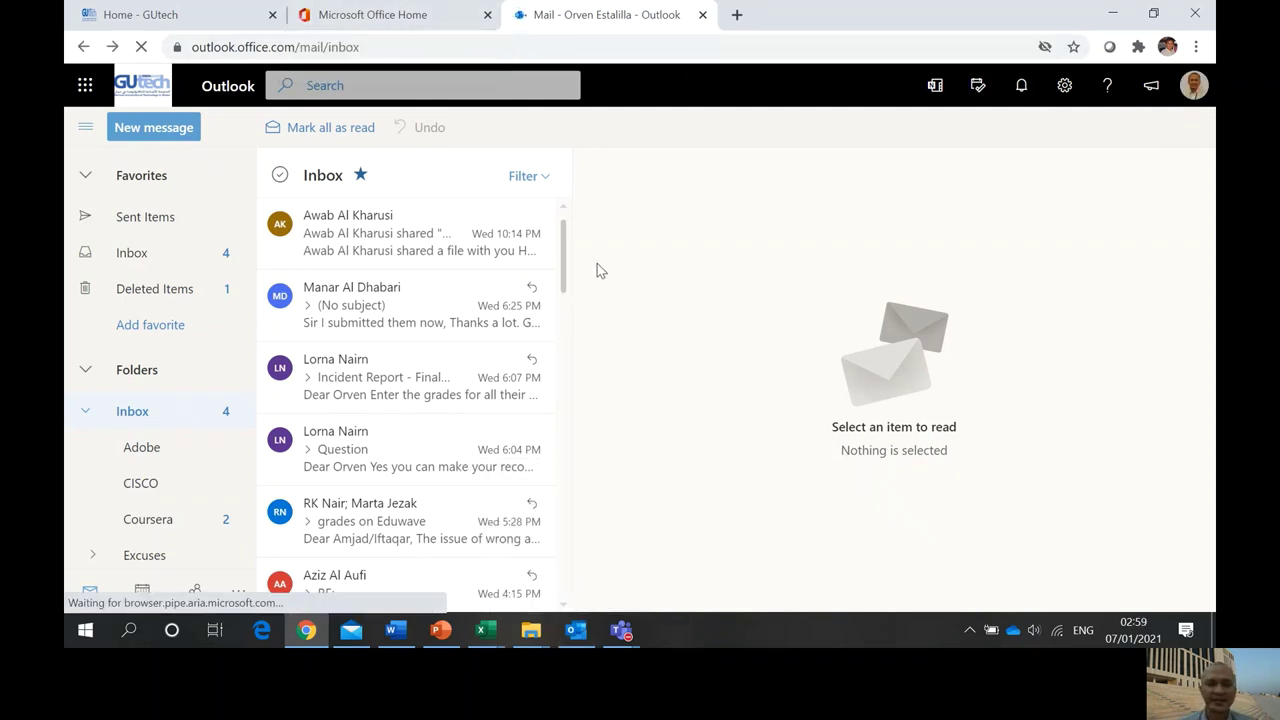
left_click(587, 643)
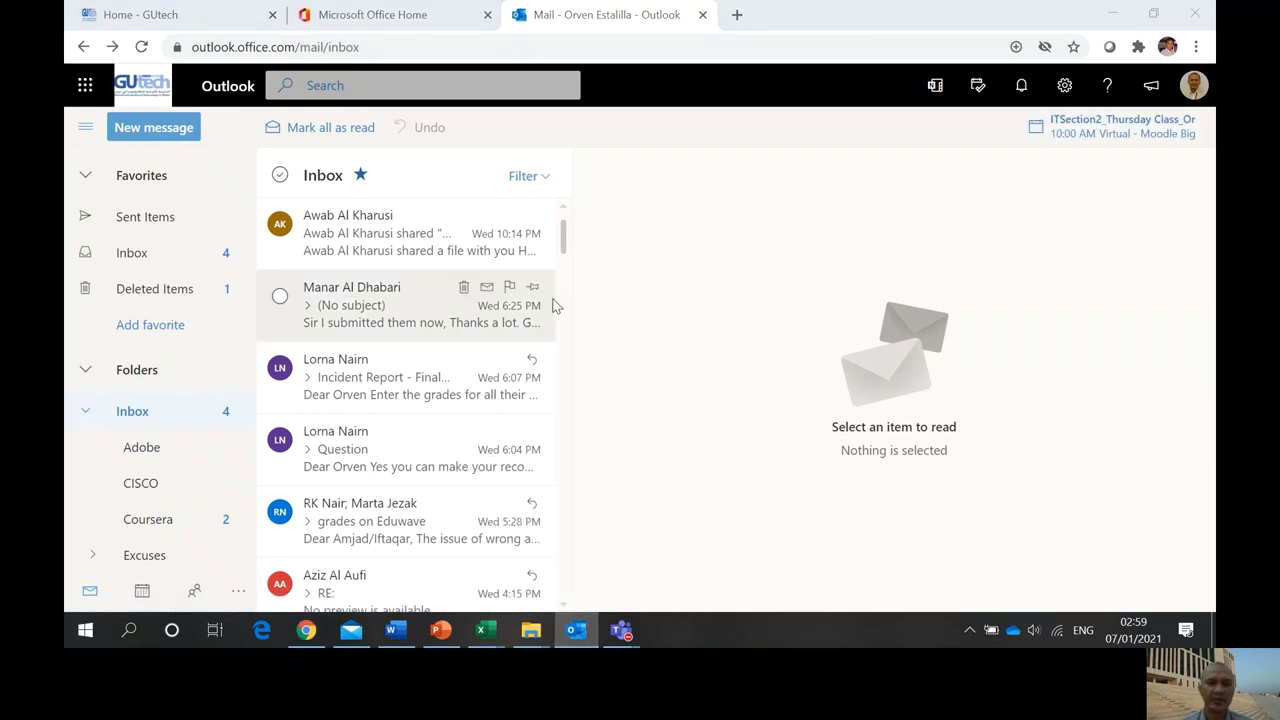
left_click(578, 634)
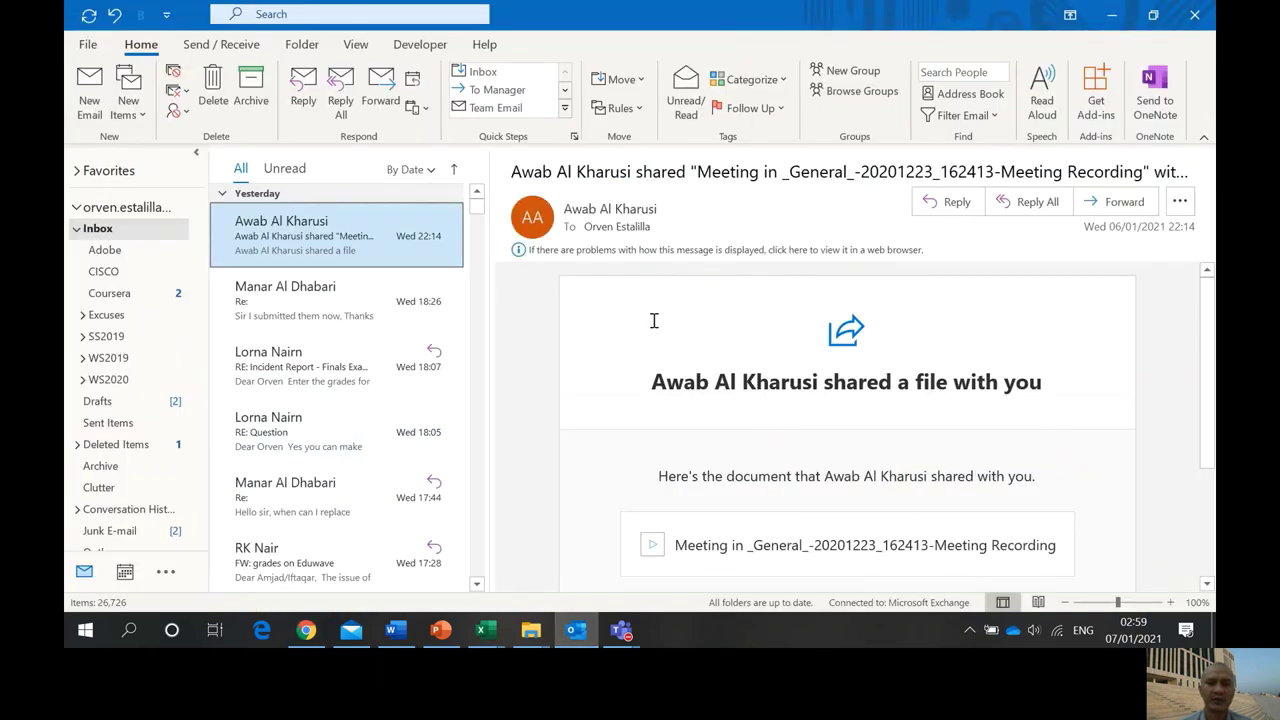
left_click(307, 630)
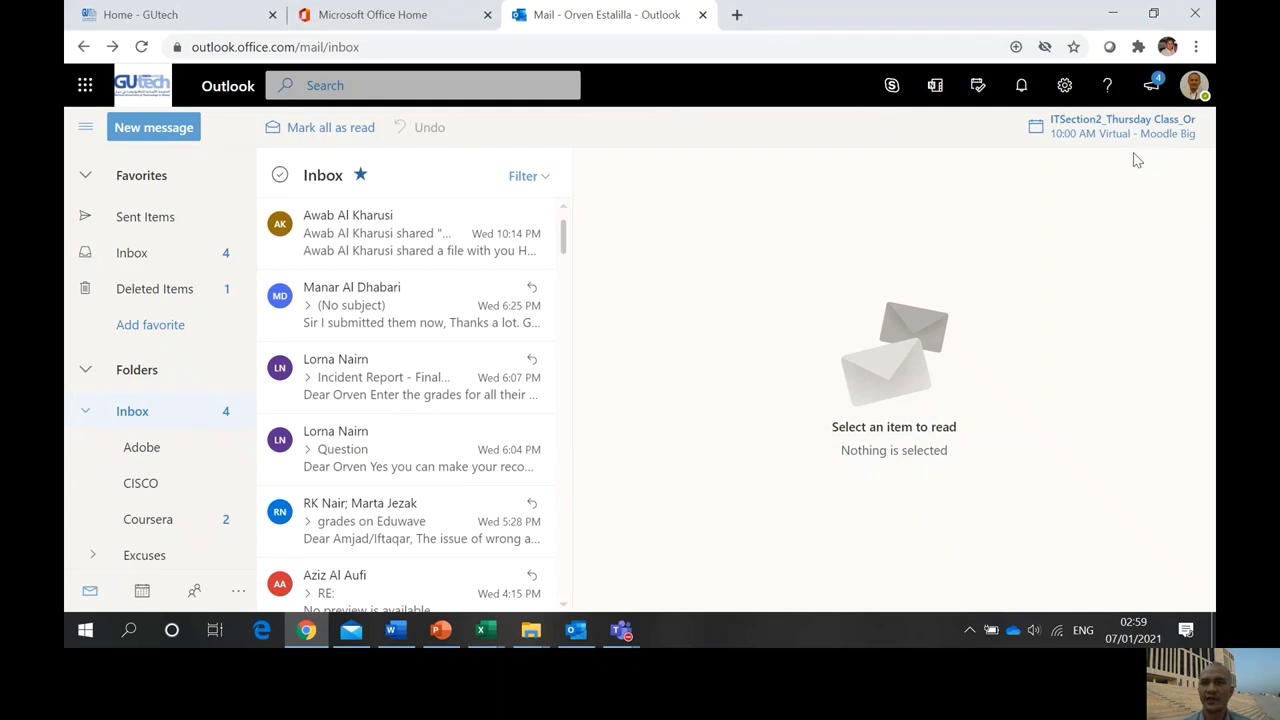
Open the full Outlook settings and examine the email signature section under Compose and reply
left_click(1195, 88)
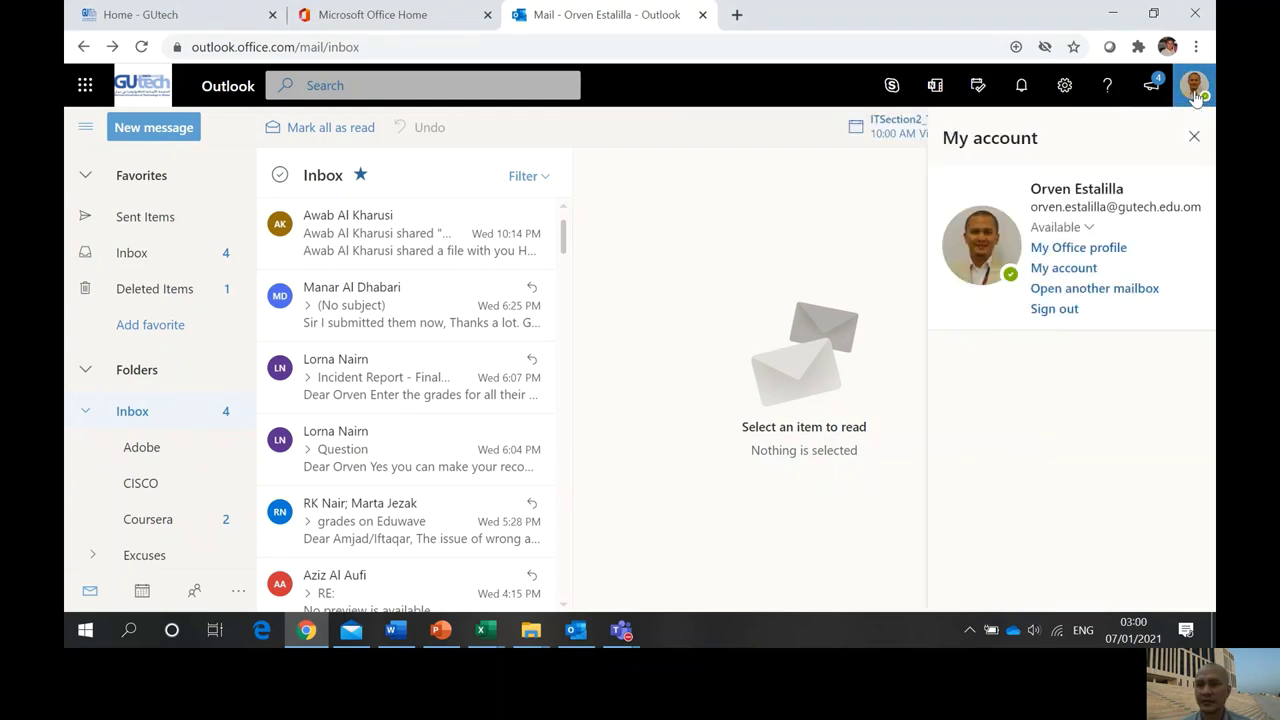
left_click(1065, 88)
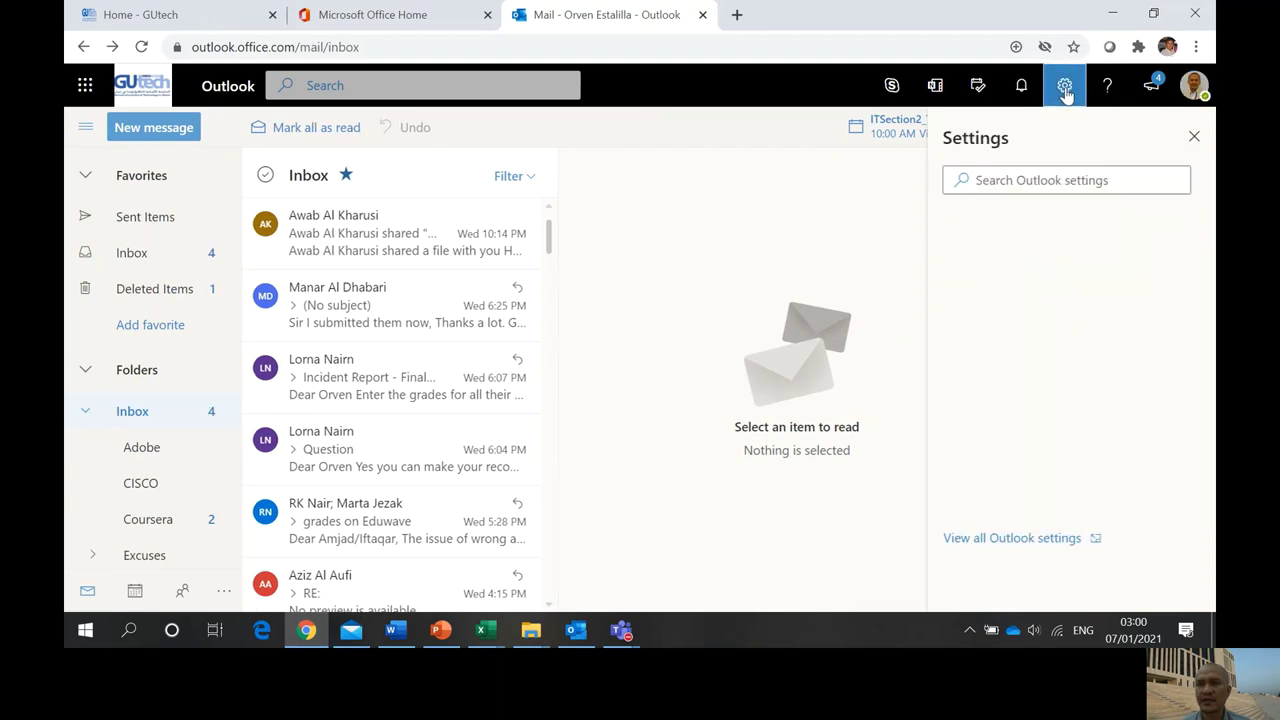
left_click(1040, 540)
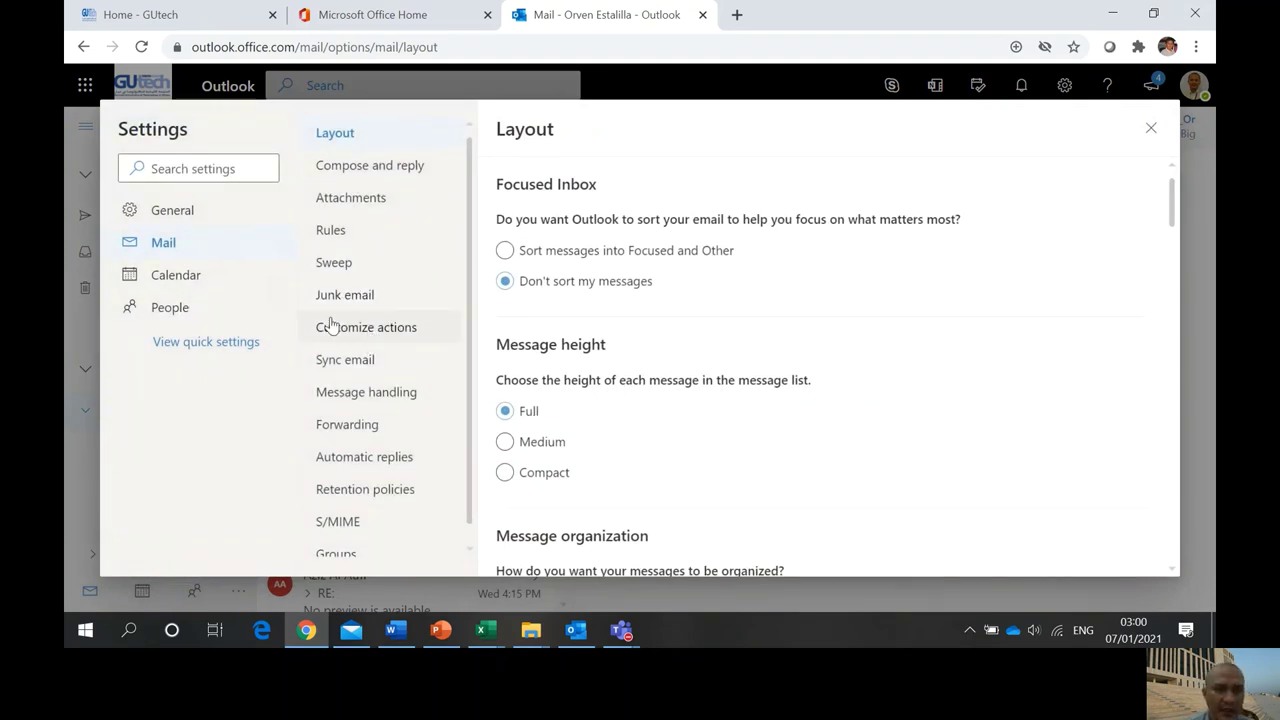
left_click(350, 172)
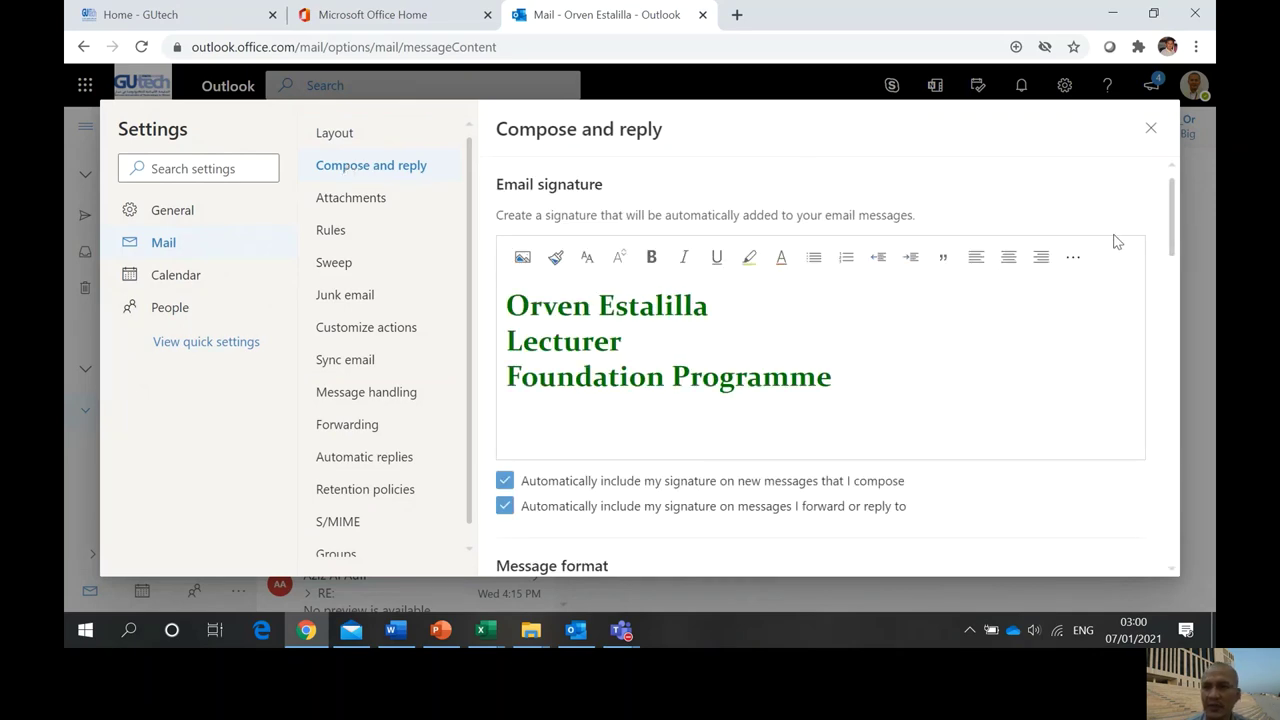
mouse_move(1176, 220)
left_mouse_down()
mouse_move(1180, 470)
mouse_move(1158, 170)
left_mouse_up()
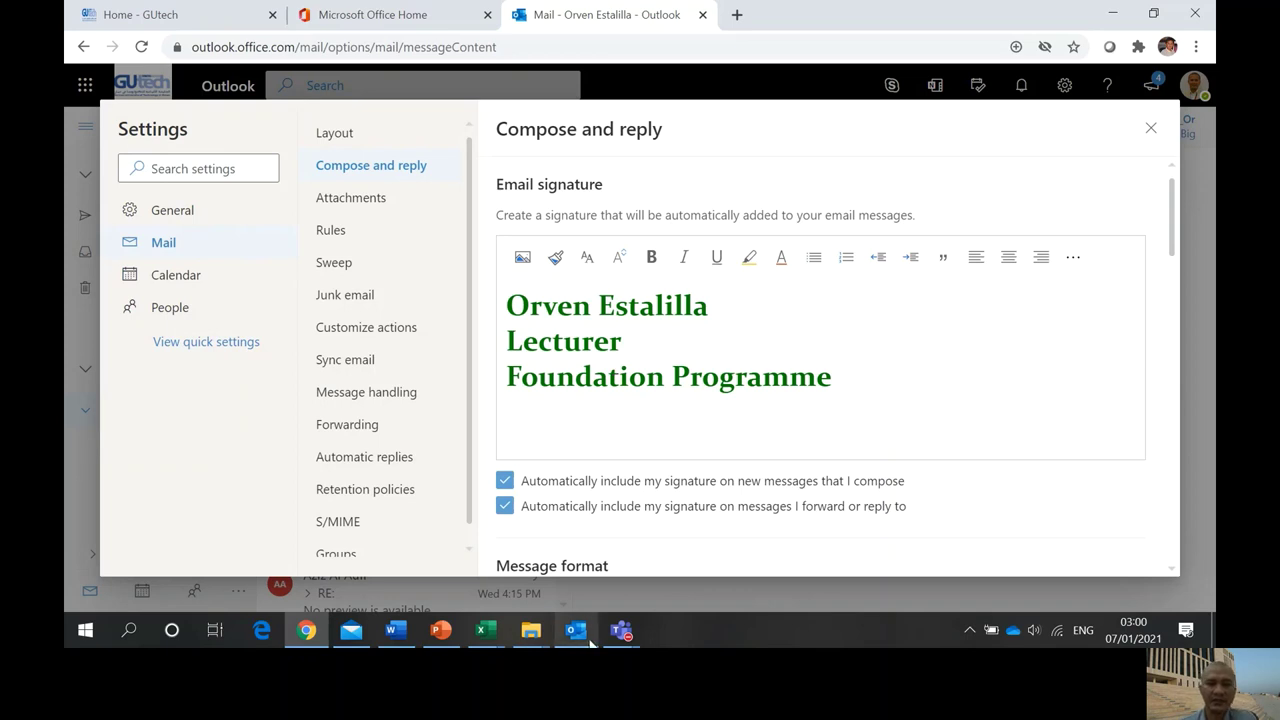
Switch to the PowerPoint slide show and advance to the Working with Attachments slide
mouse_move(590, 645)
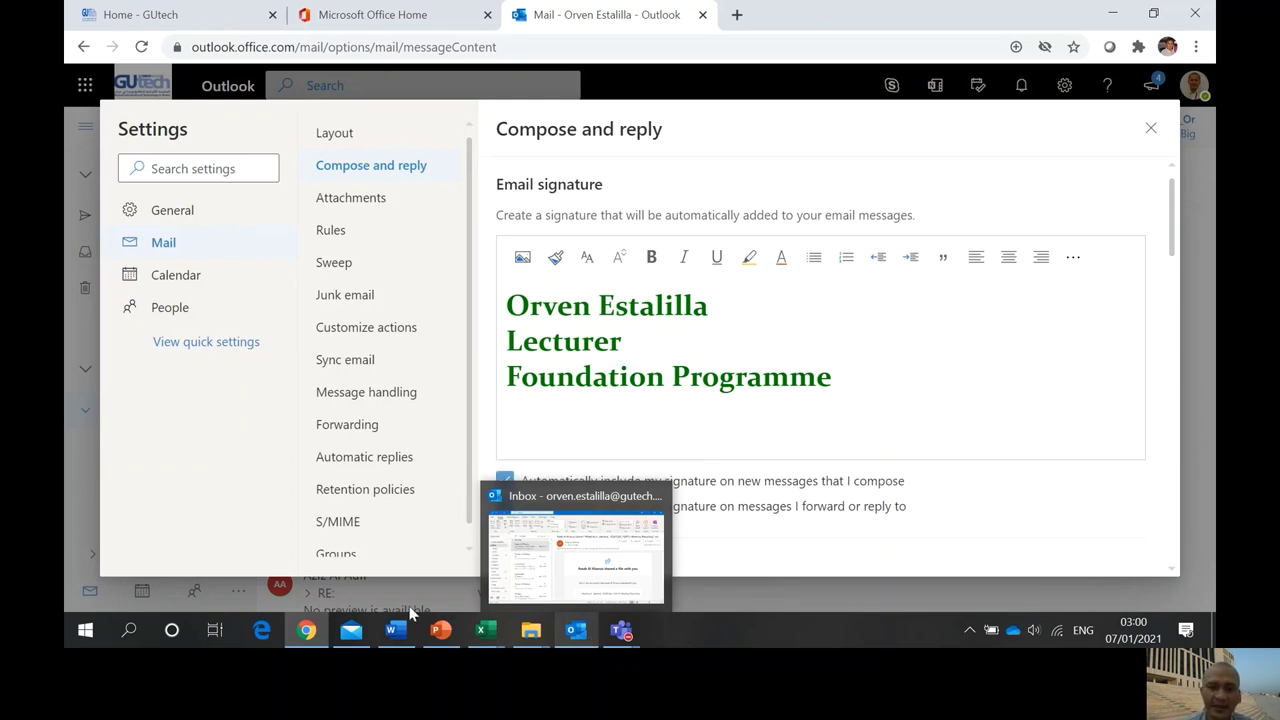
left_click(436, 634)
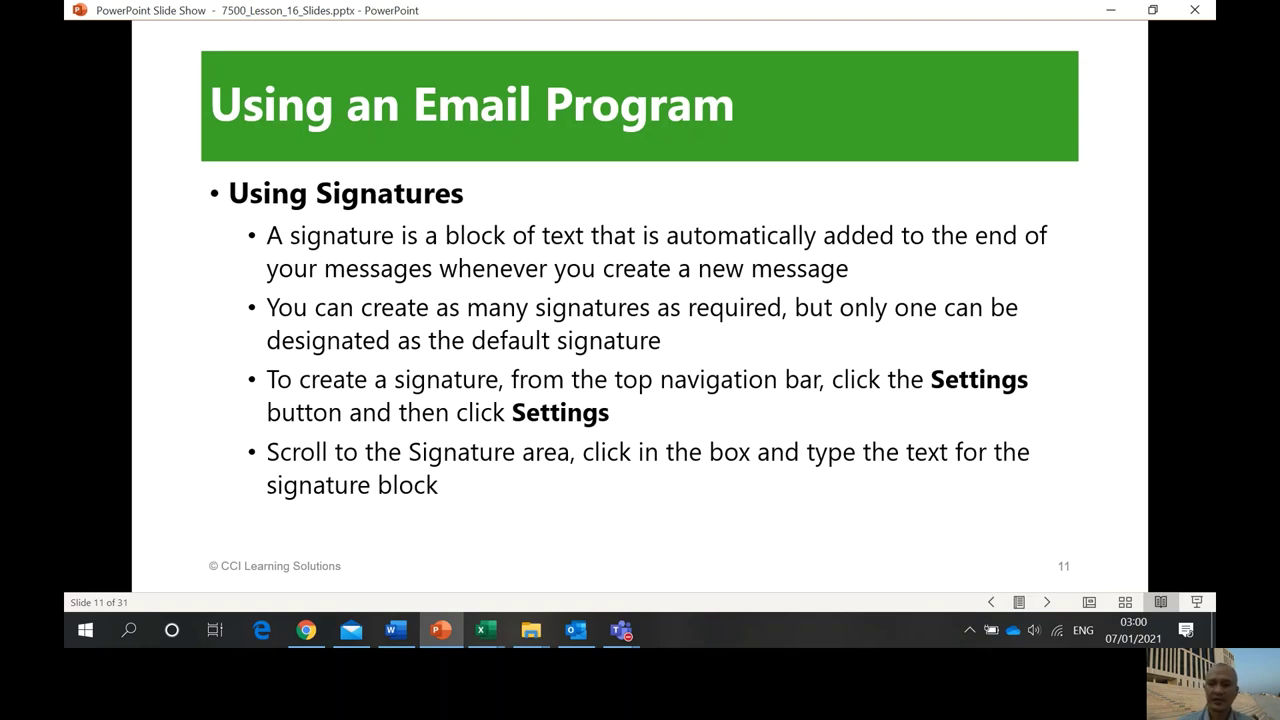
key("Right")
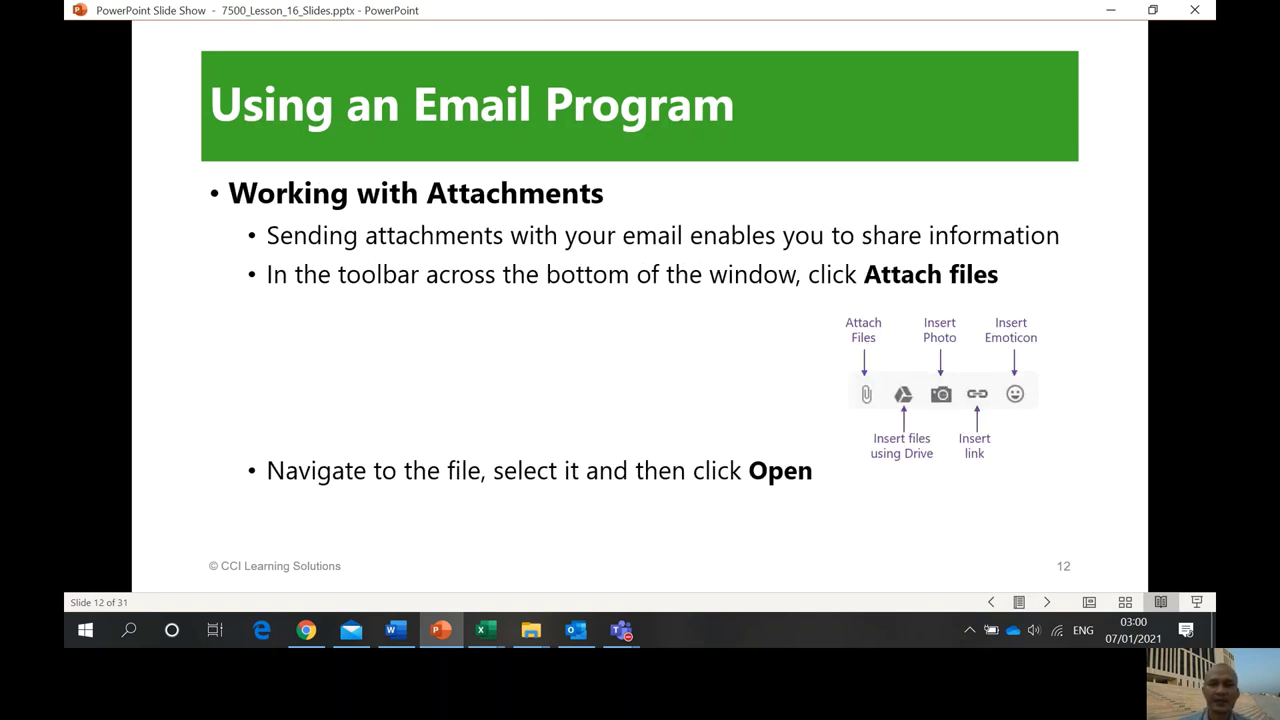
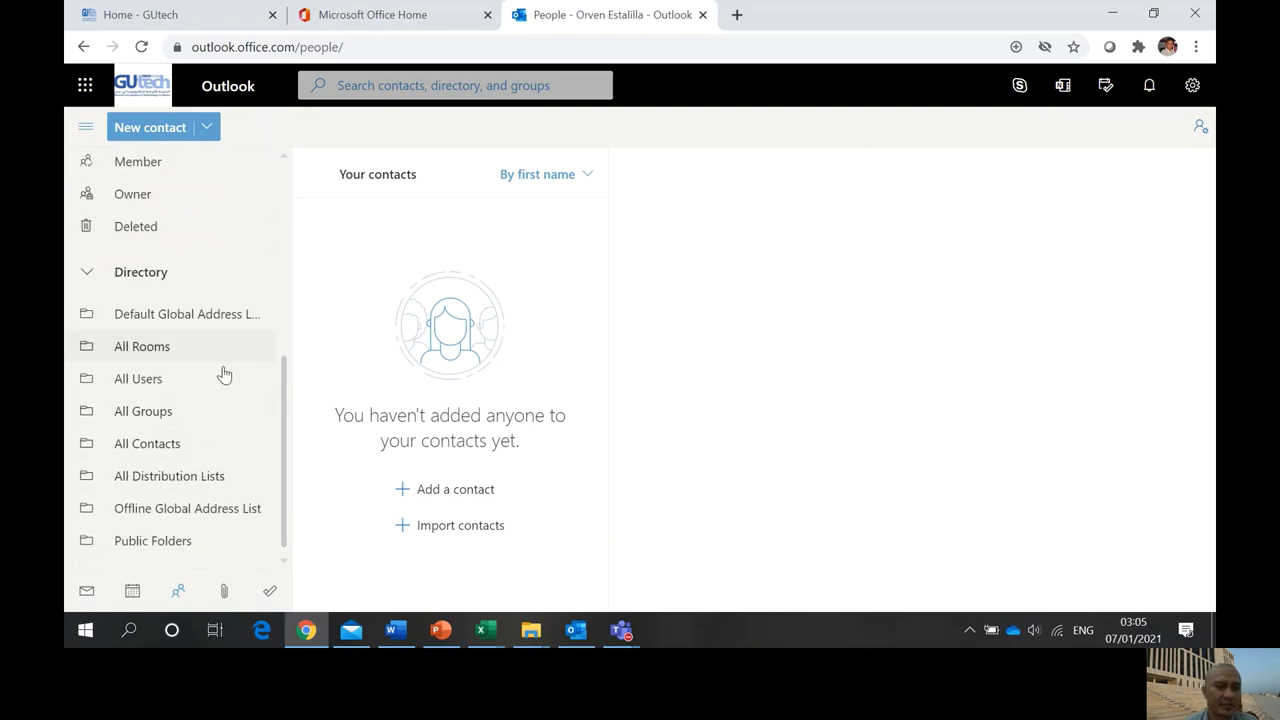
Browse the Offline Global Address List in the contacts directory, then switch back to the PowerPoint slide show
left_click(210, 510)
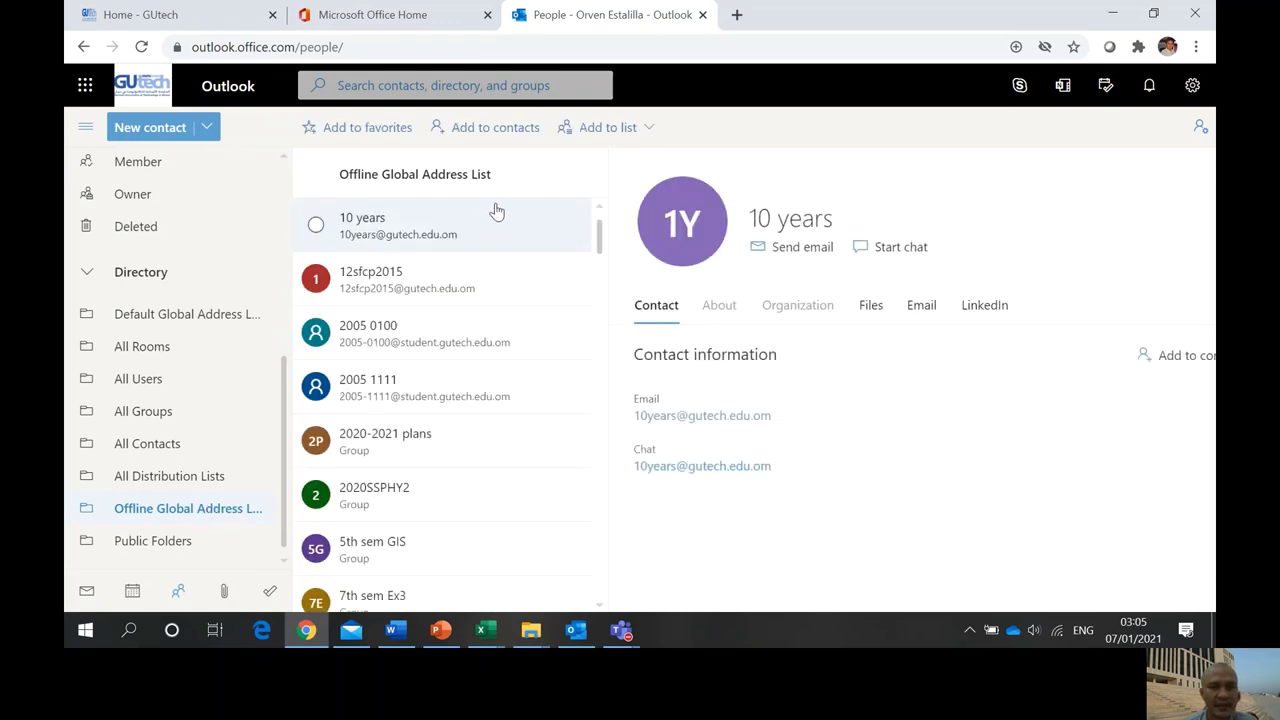
left_click_drag(601, 234, 603, 205)
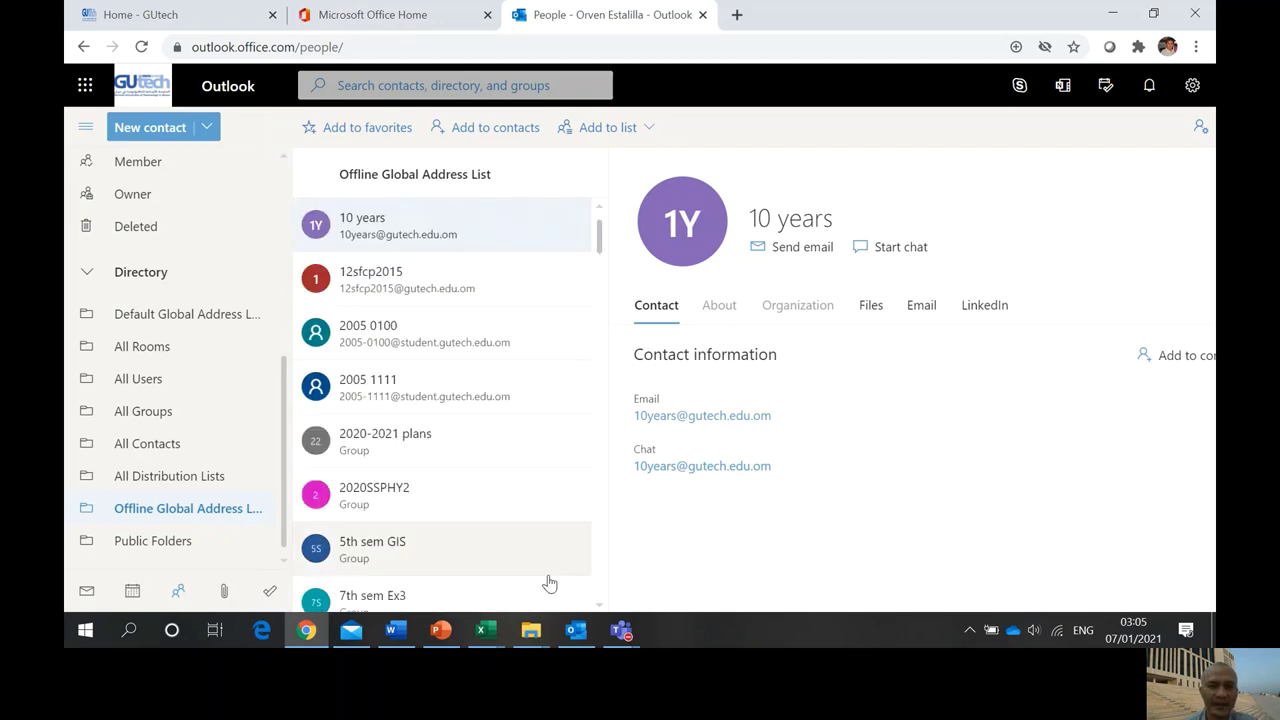
left_click(438, 630)
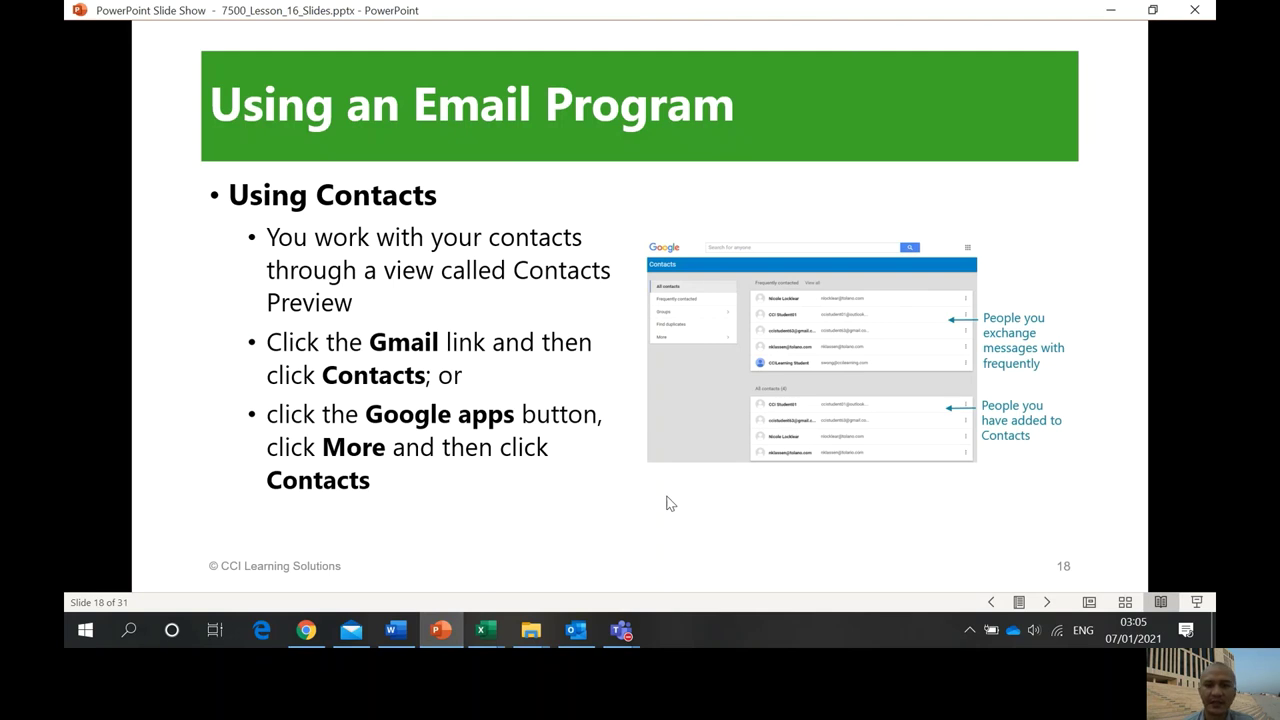
Advance the slide show to the Using the Gmail Calendar slide, and open the calendar in Microsoft Teams
left_click(670, 503)
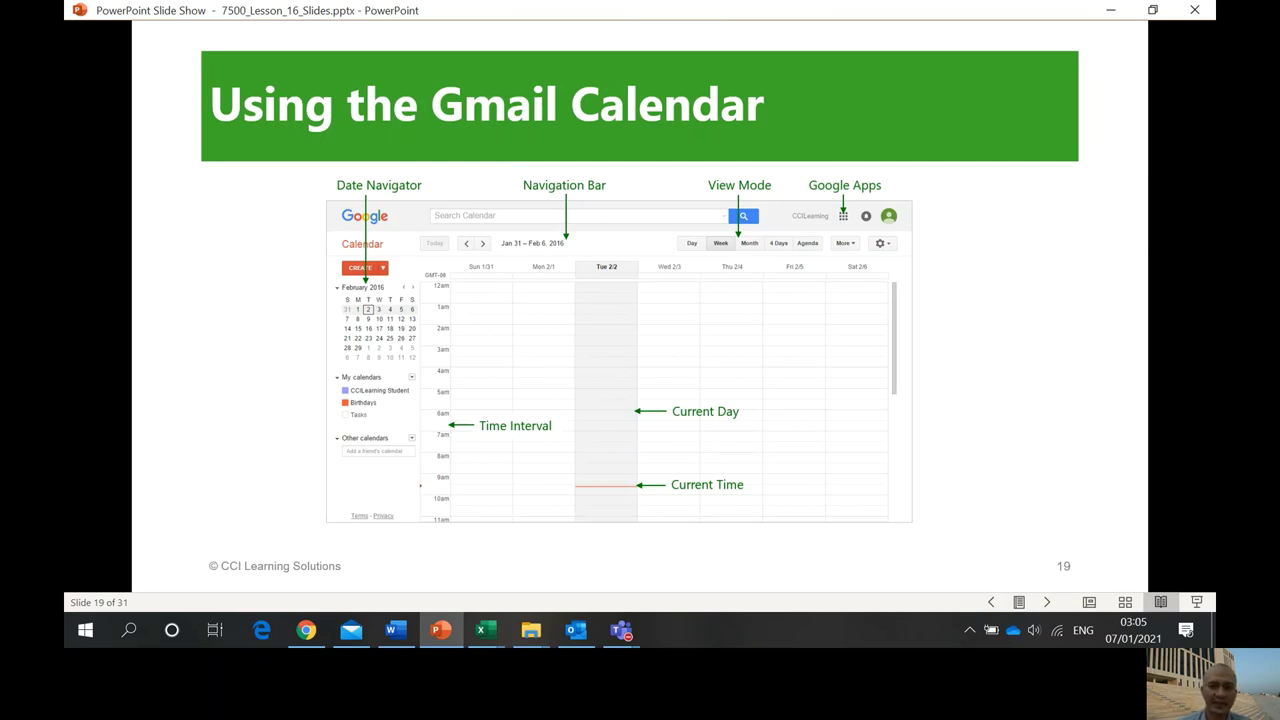
left_click(621, 630)
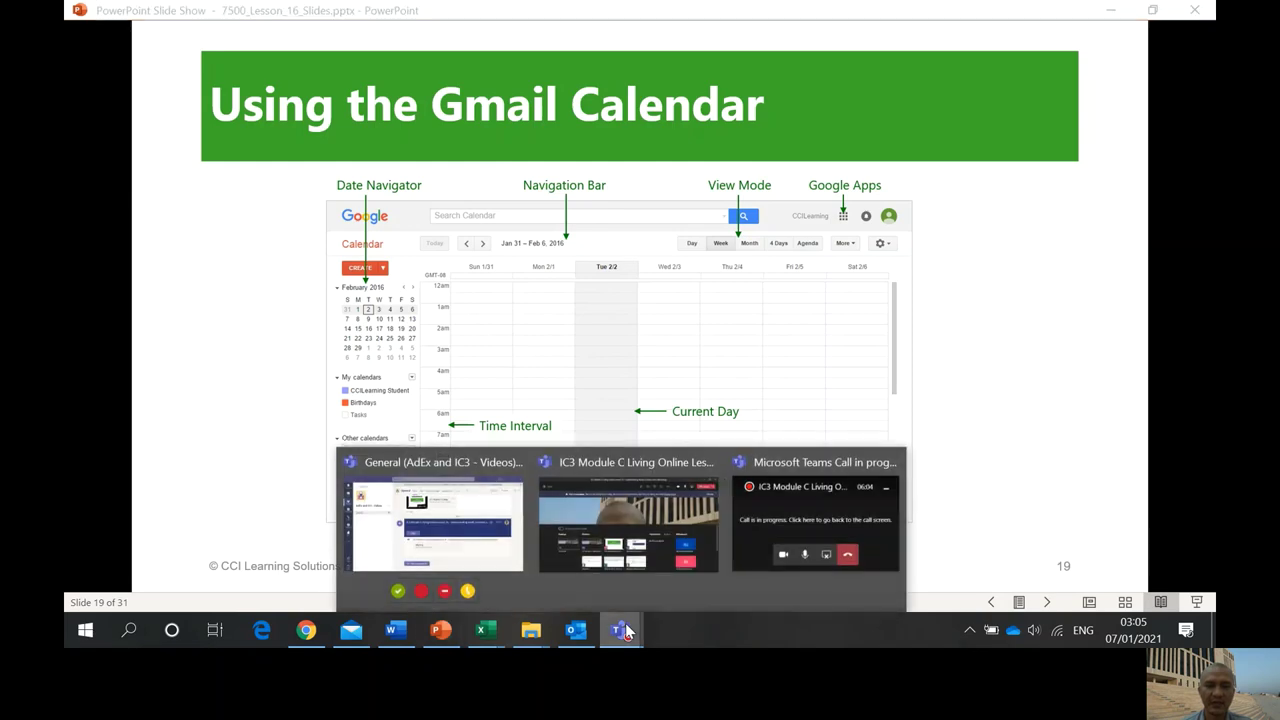
left_click(601, 467)
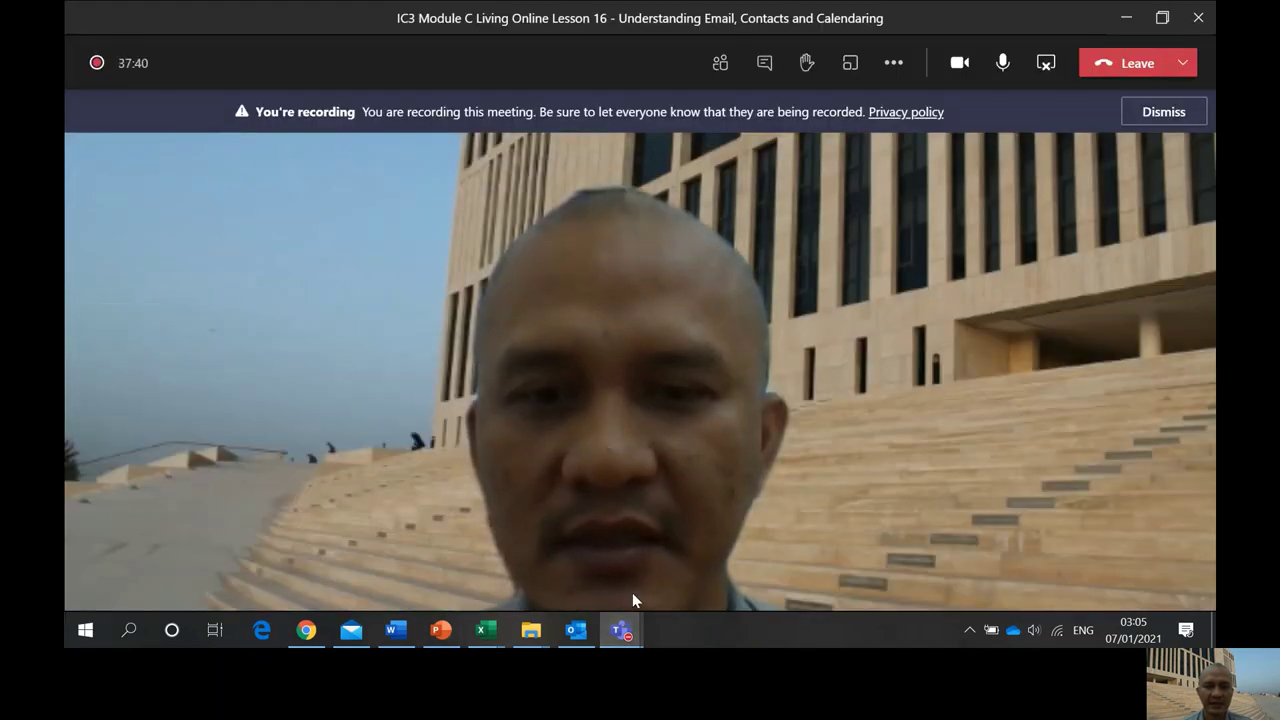
left_click(629, 640)
left_click(500, 460)
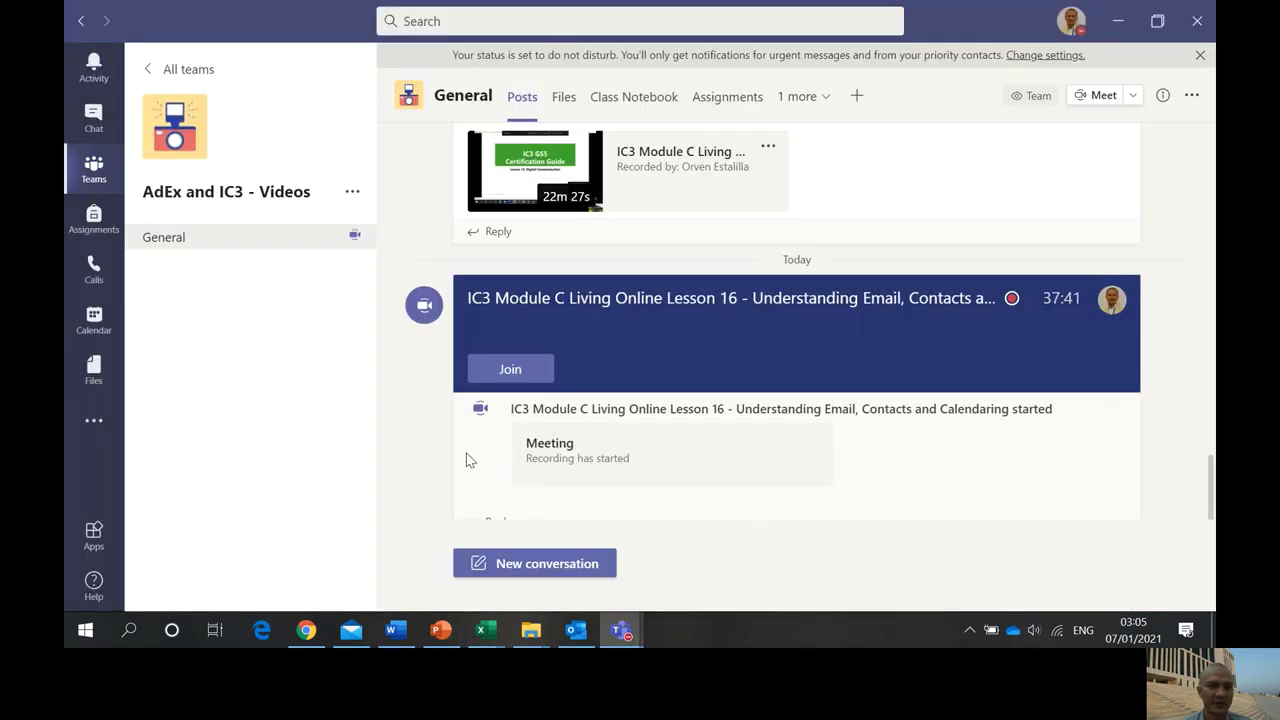
left_click(98, 175)
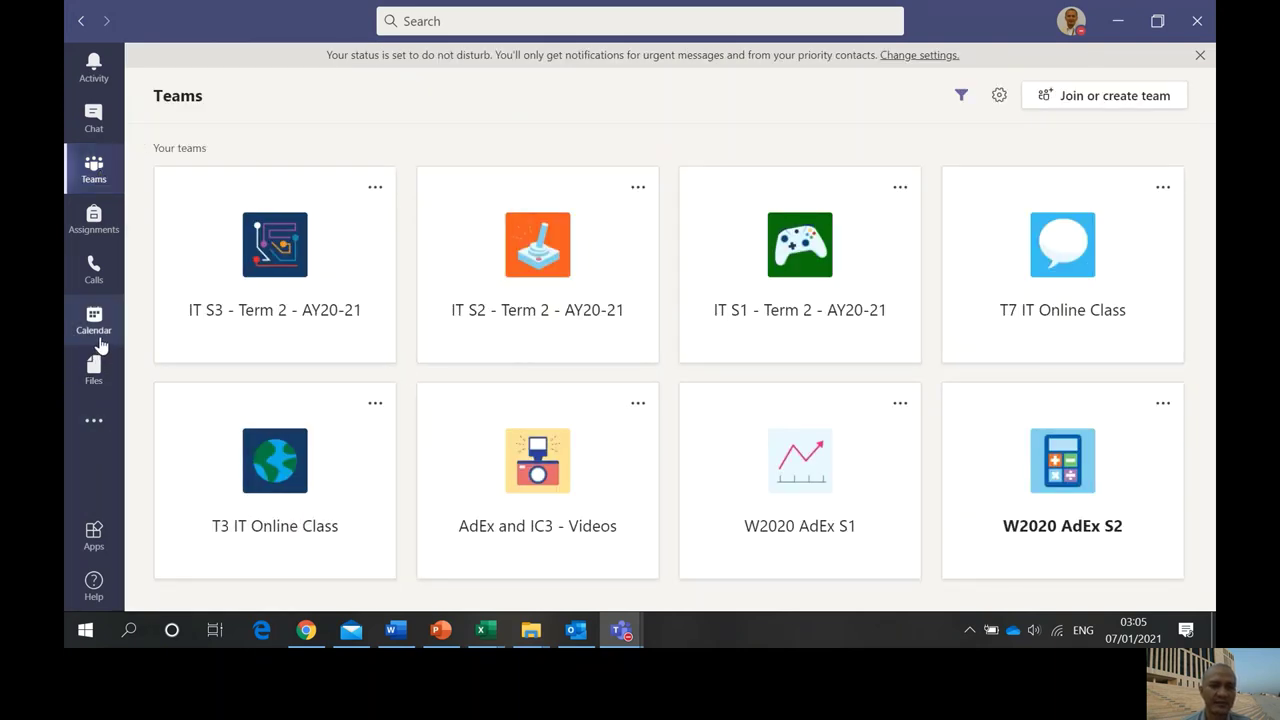
left_click(94, 322)
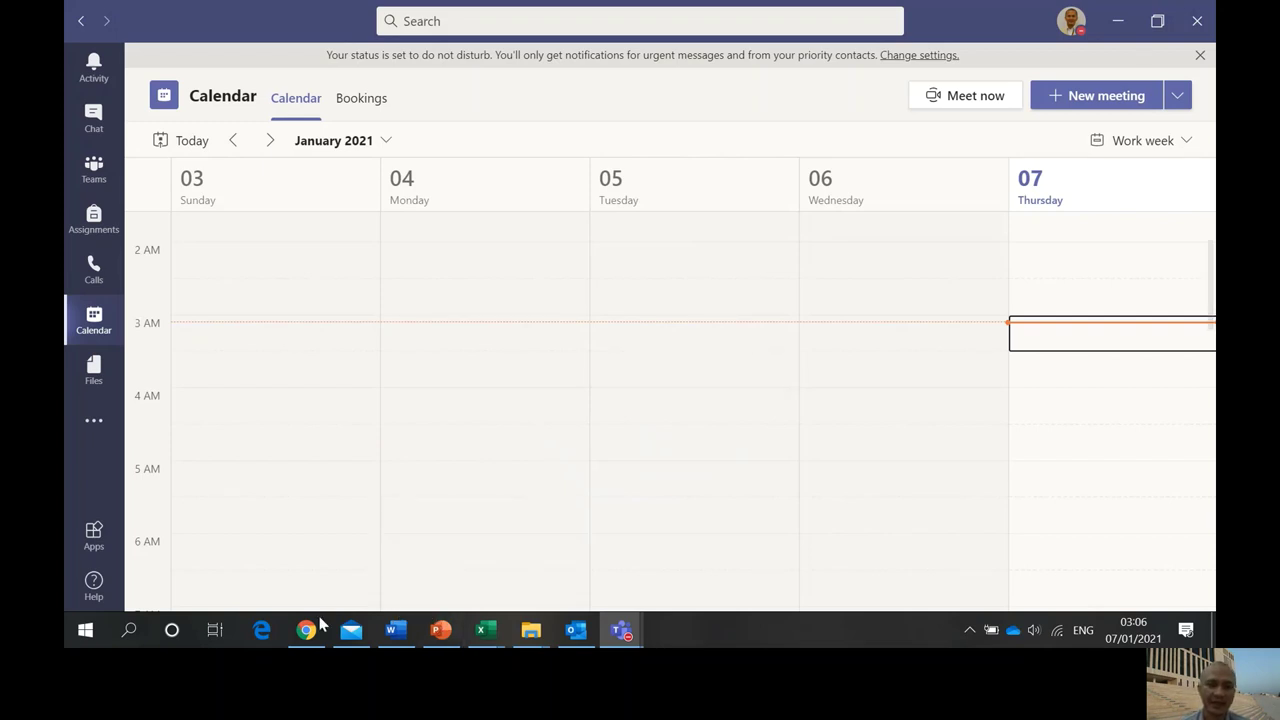
Switch to desktop Outlook and view the January 2021 calendar by month
mouse_move(573, 638)
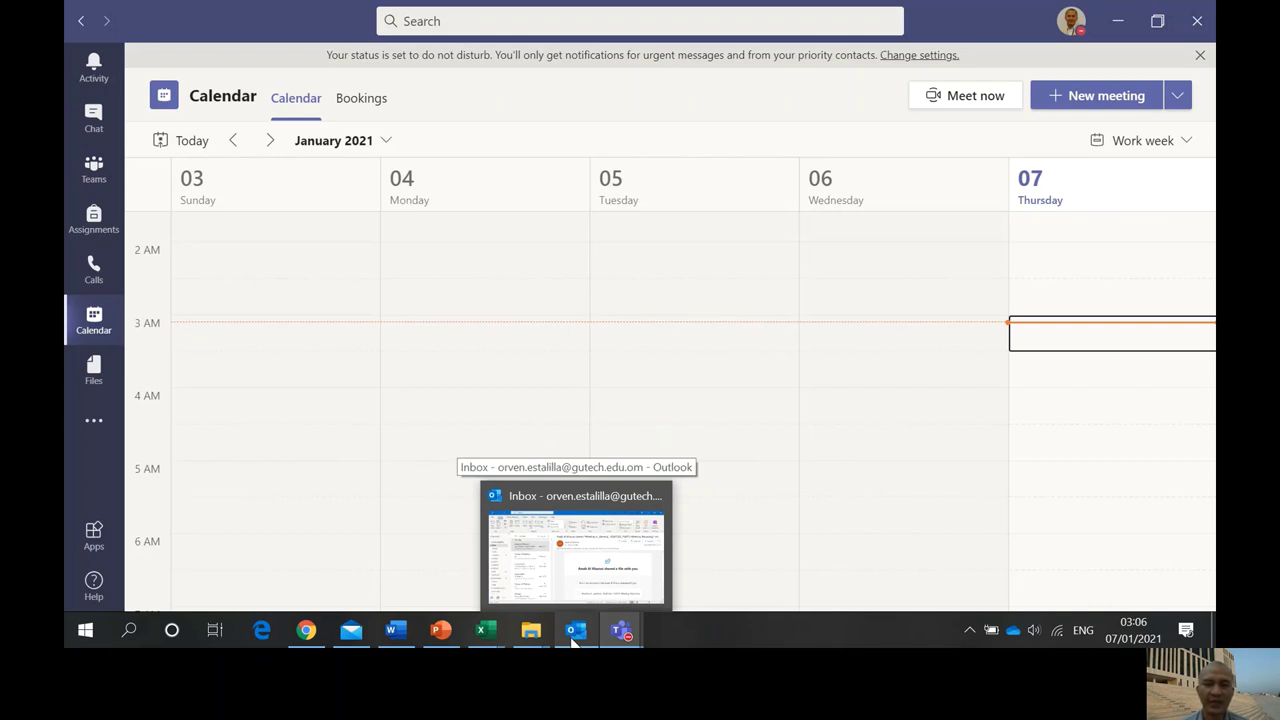
left_click(573, 641)
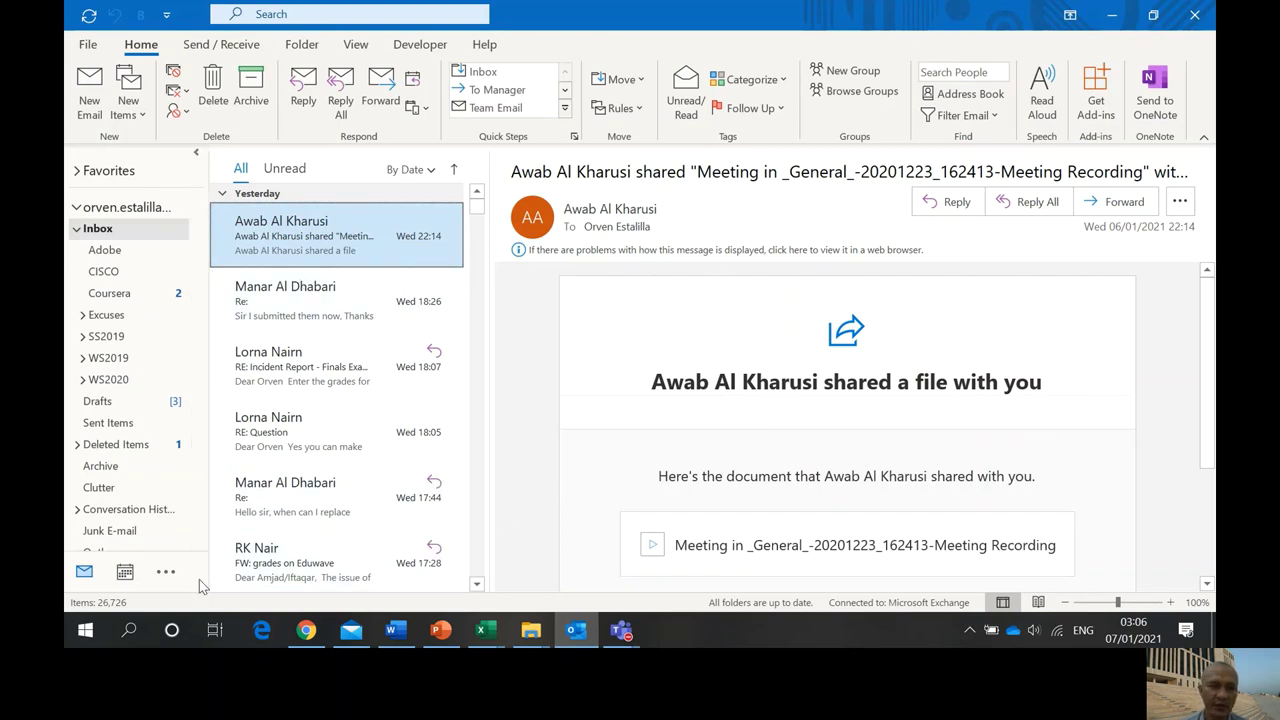
left_click(125, 573)
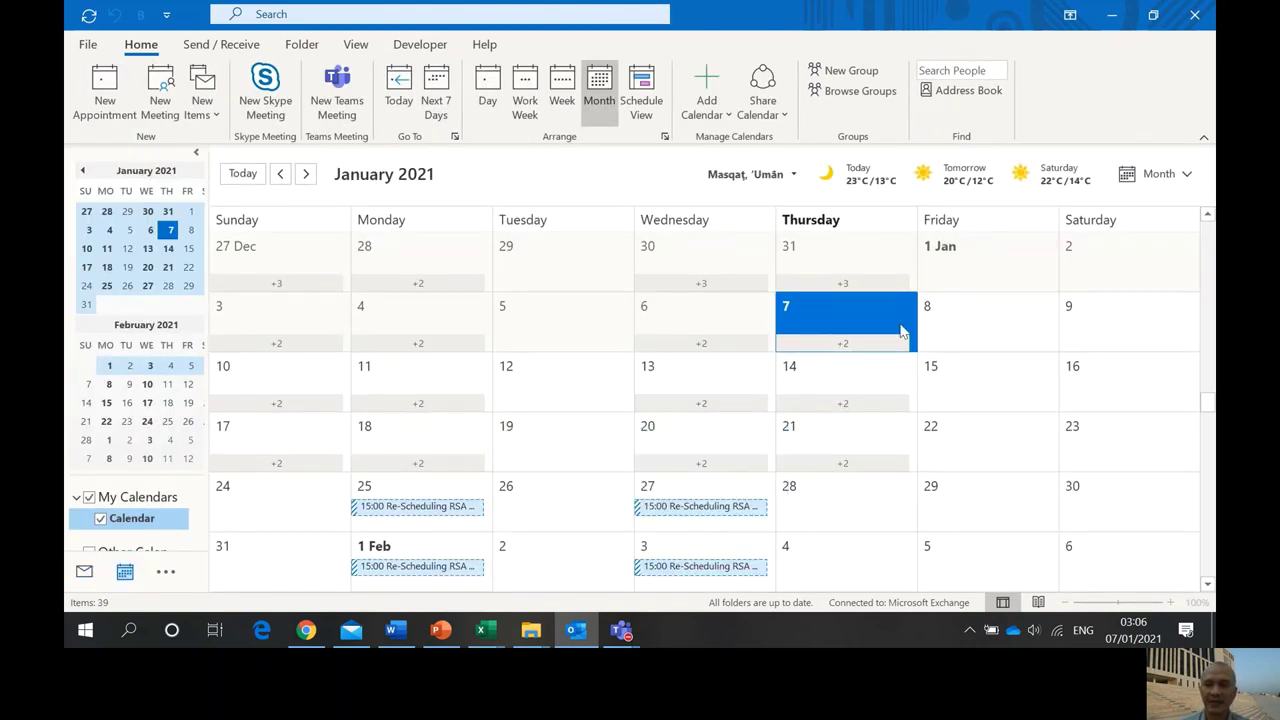
left_click_drag(1210, 412, 1211, 414)
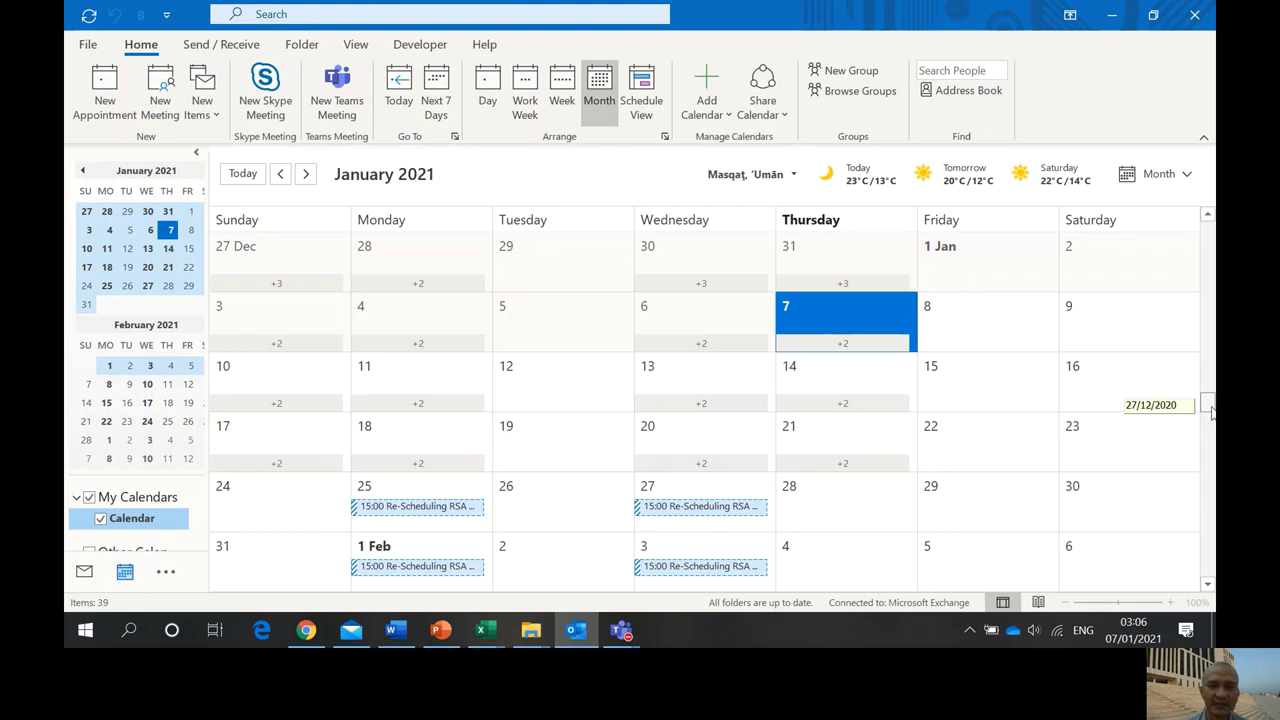
left_click_drag(1211, 414, 1211, 414)
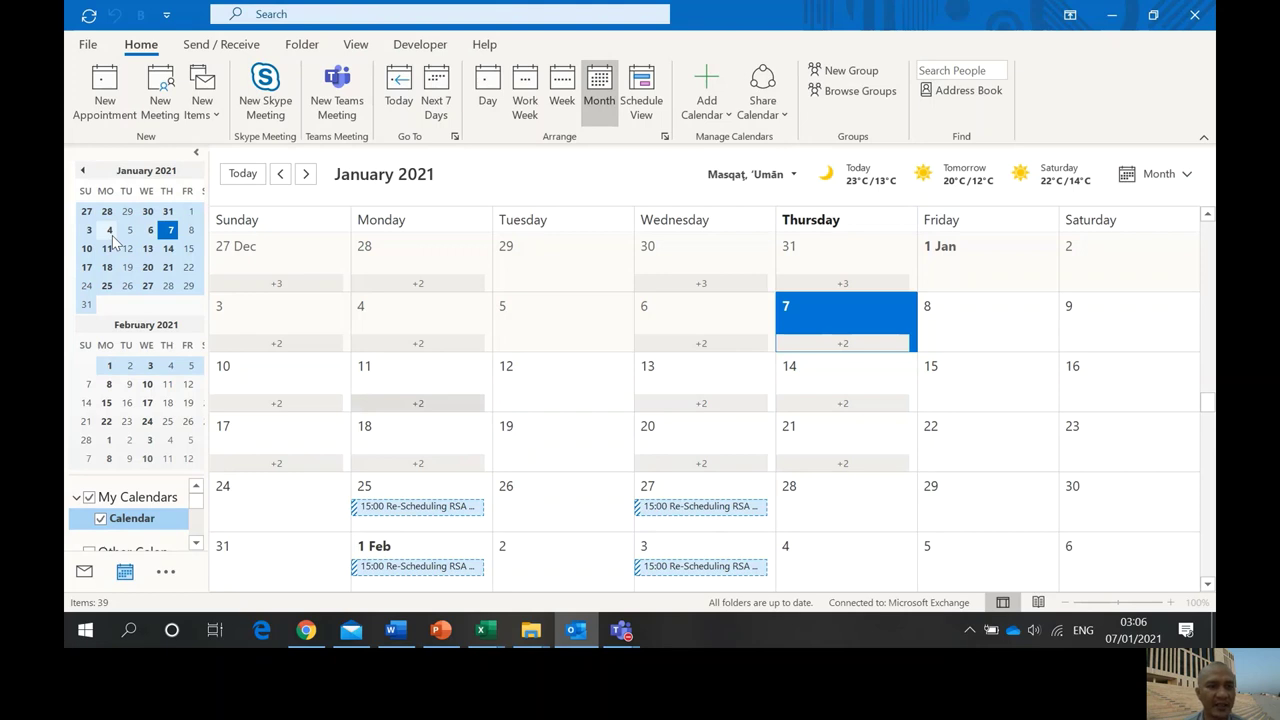
Show the day view for 7 January 2021 and preview the details of its class appointments
left_click(170, 230)
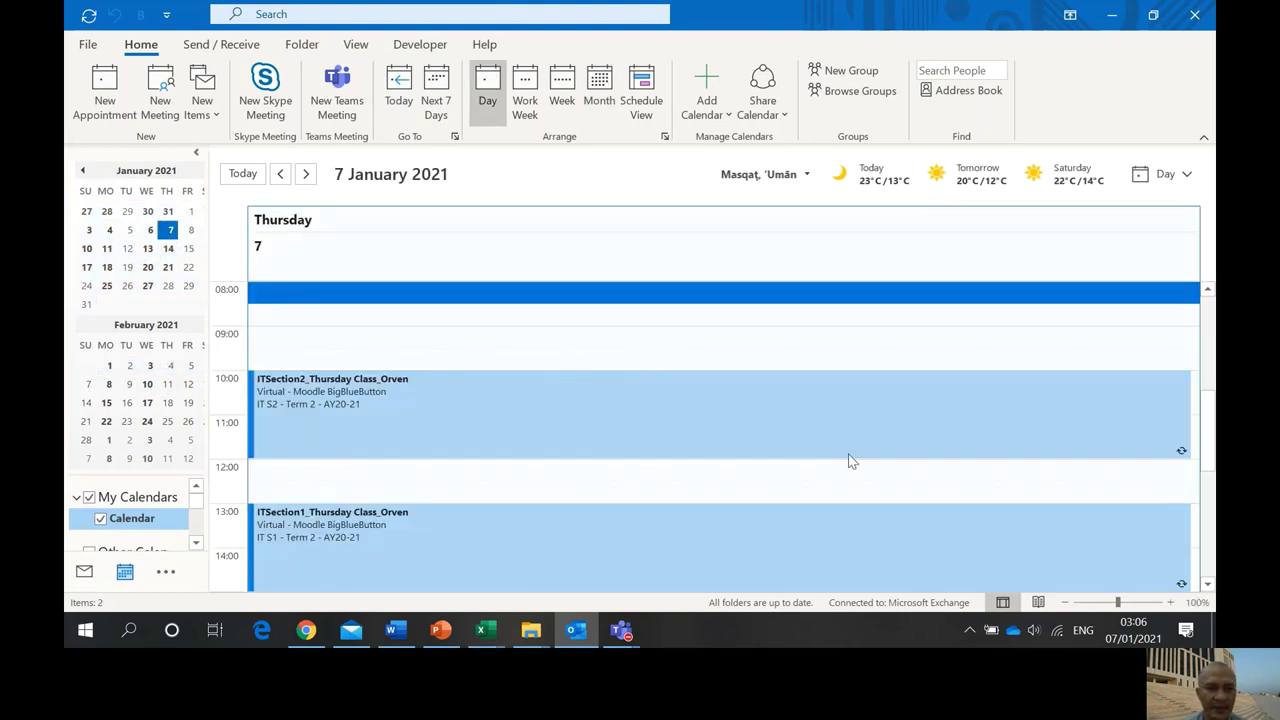
mouse_move(849, 457)
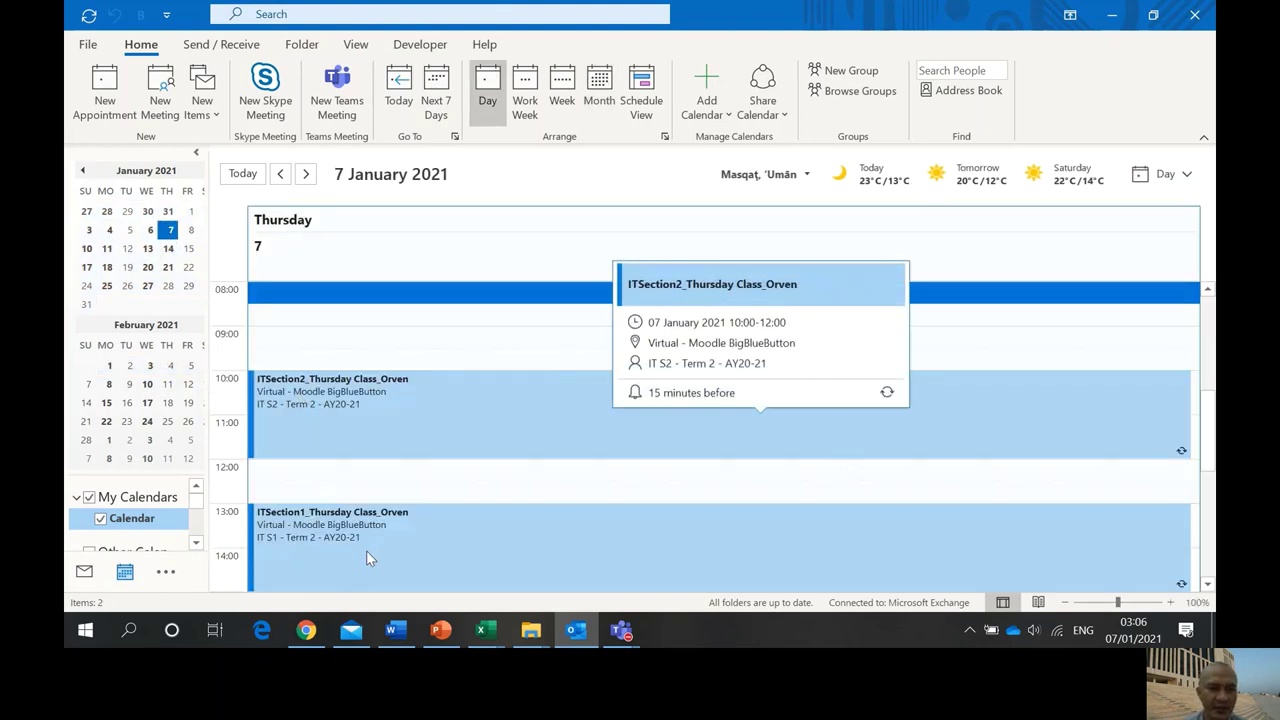
mouse_move(376, 544)
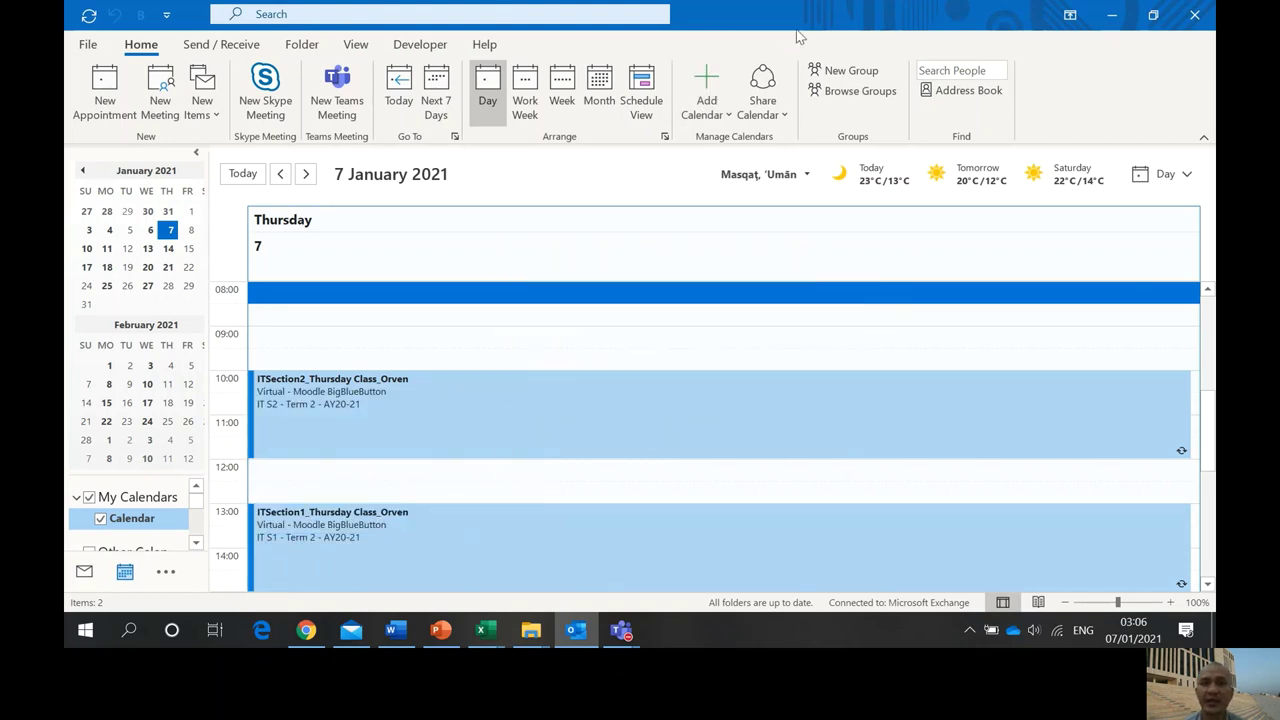
Return Outlook to mail, and advance the PowerPoint slide show to the Creating Recurring Appointments slide
left_click(85, 572)
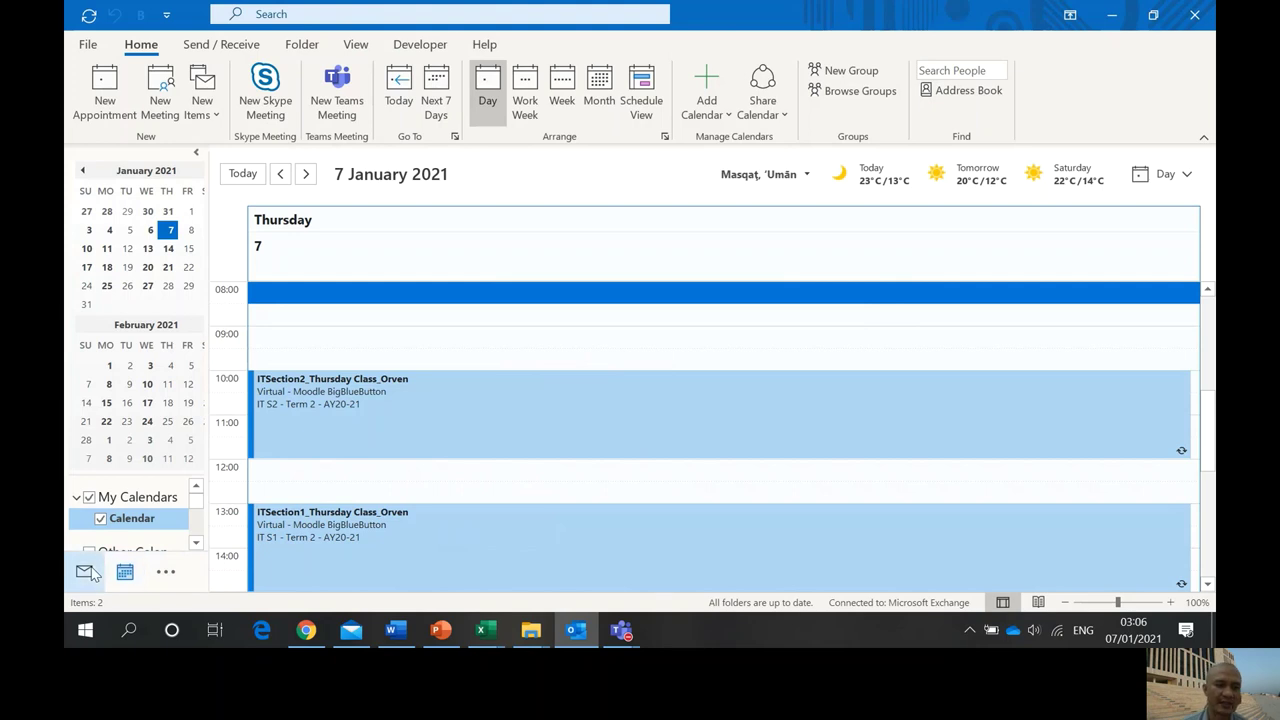
left_click(441, 630)
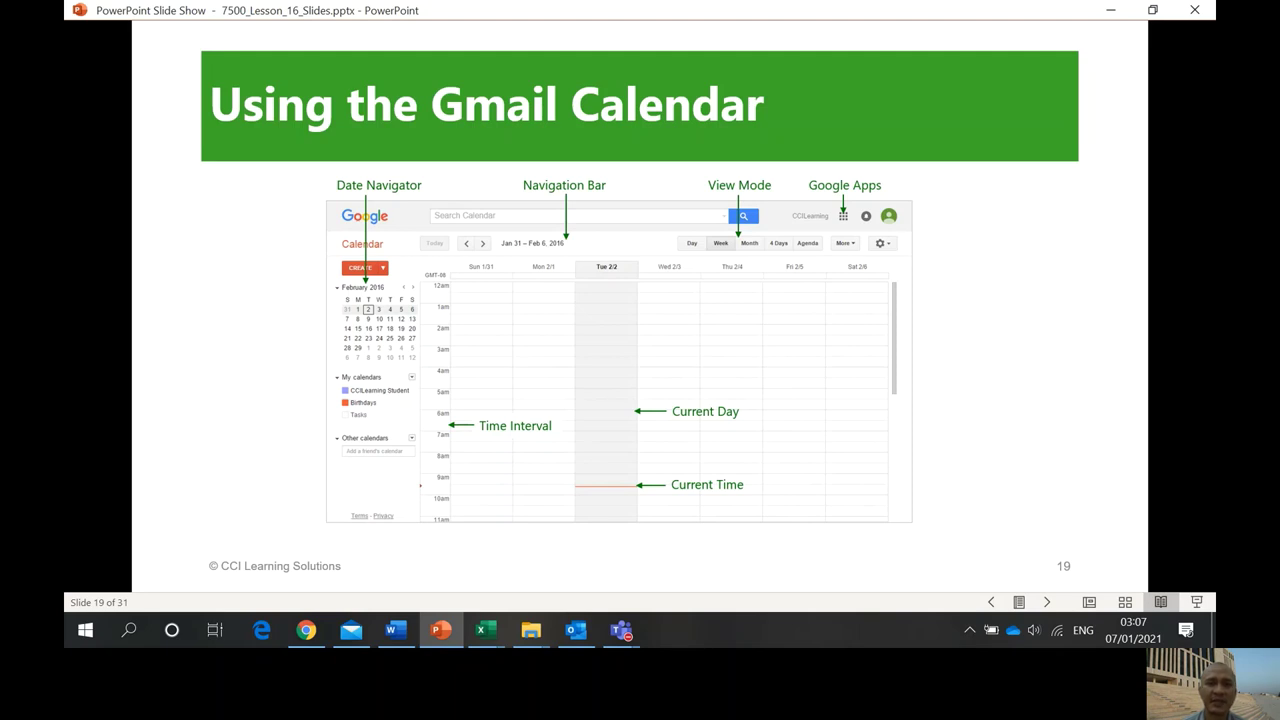
key("Right")
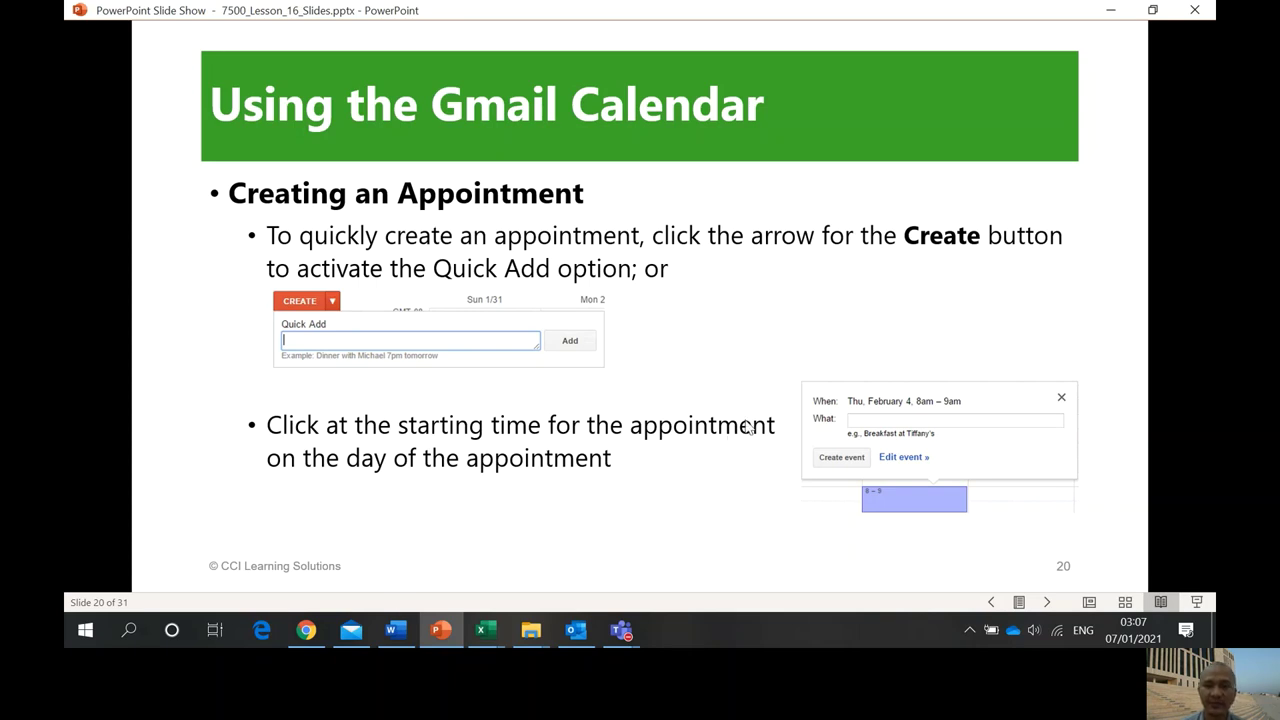
left_click(625, 392)
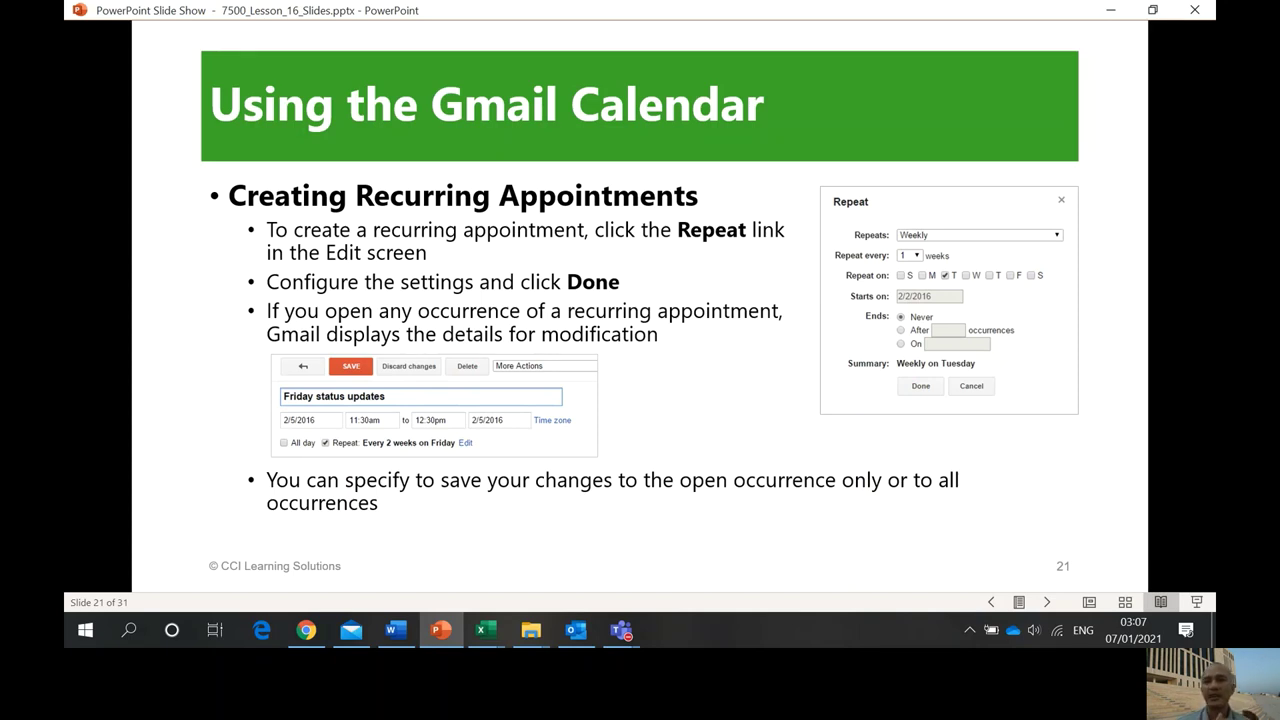
Switch to Outlook on the web in Chrome, and bring up the Microsoft Teams calendar window for comparison
left_click(306, 630)
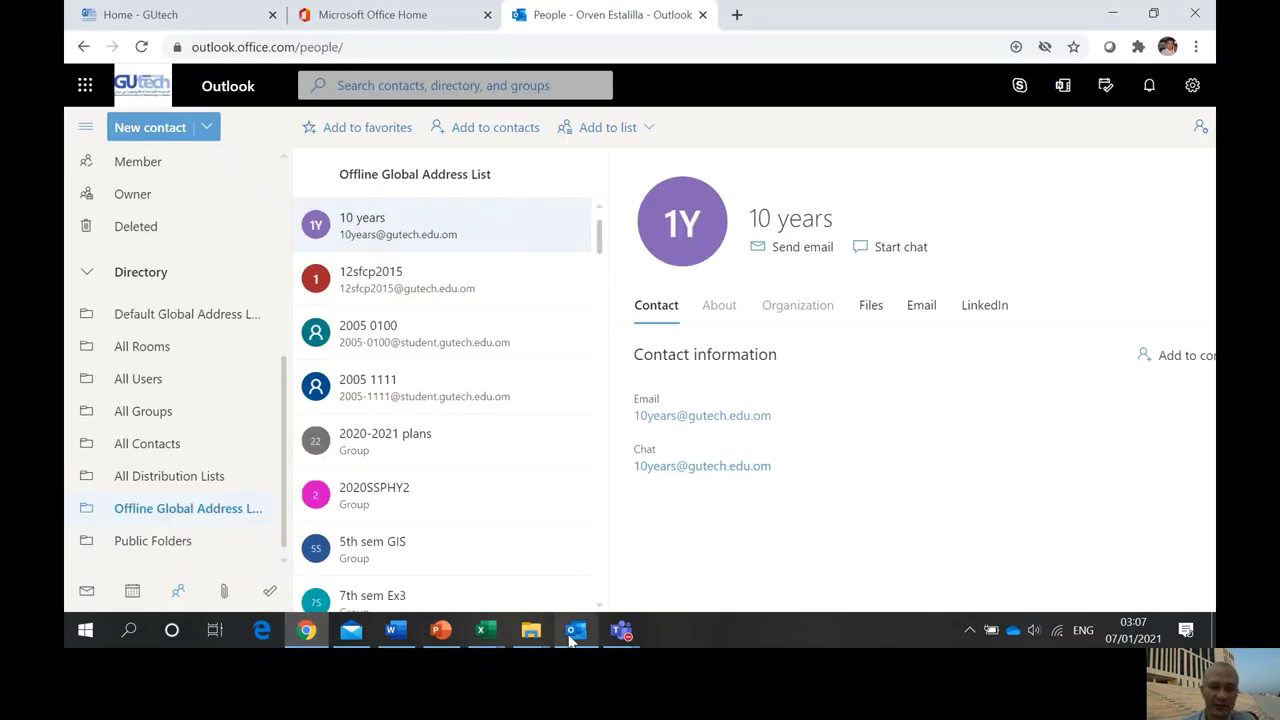
mouse_move(621, 632)
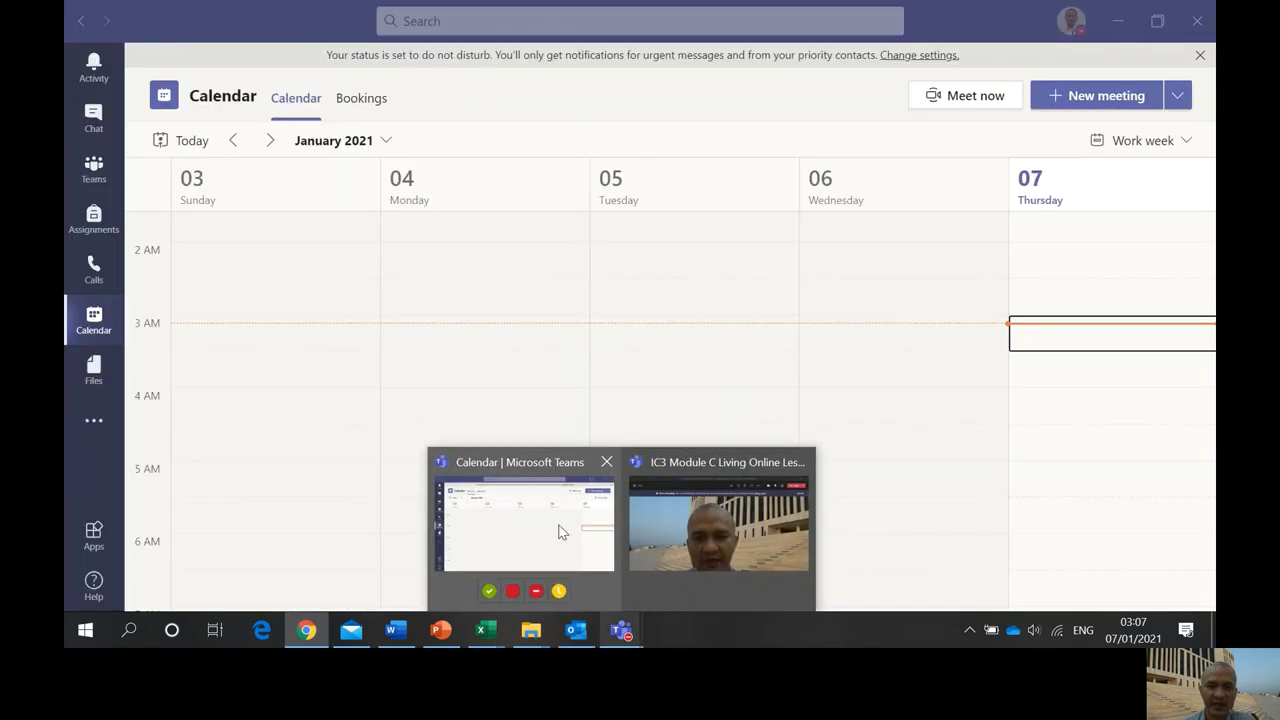
left_click(563, 531)
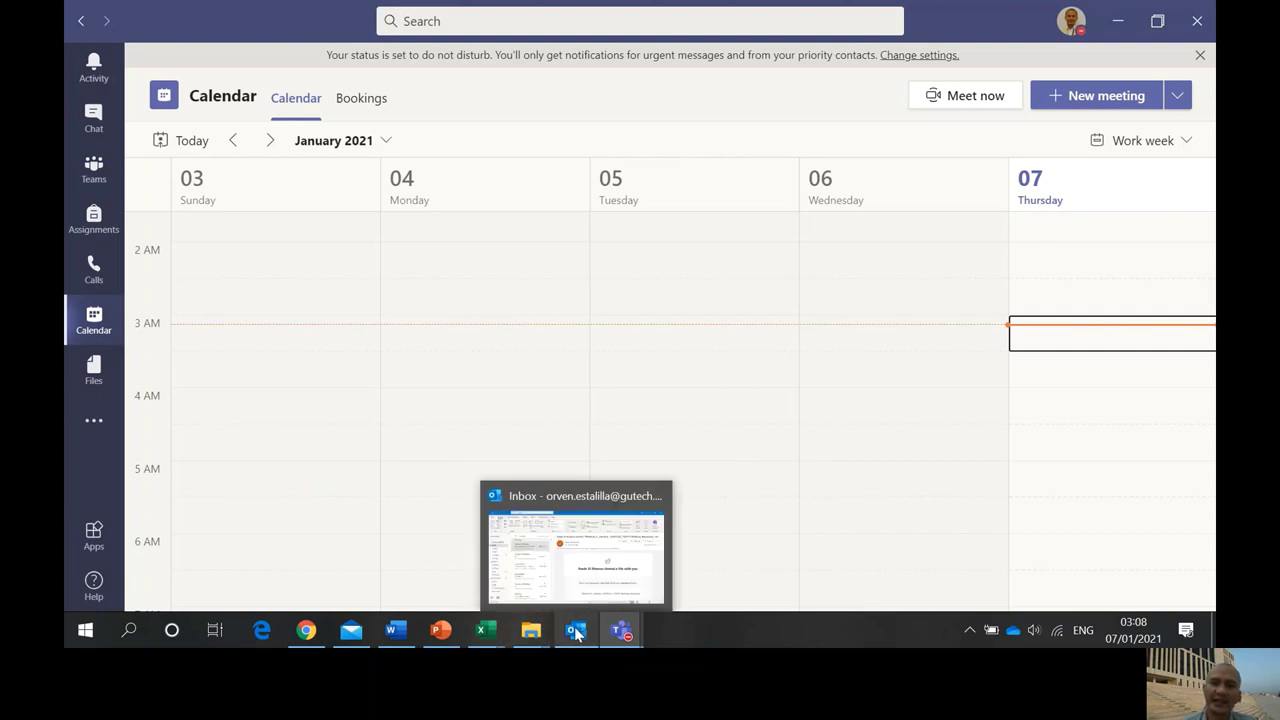
mouse_move(307, 636)
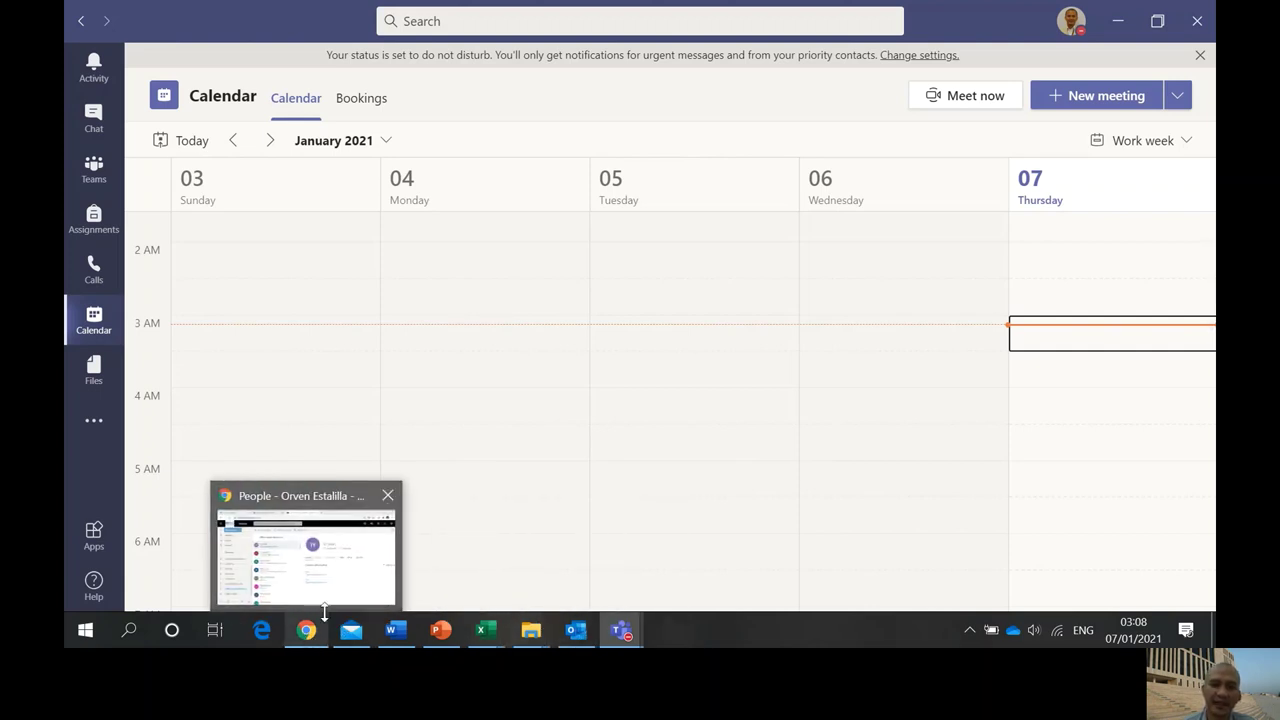
mouse_move(485, 628)
mouse_move(586, 636)
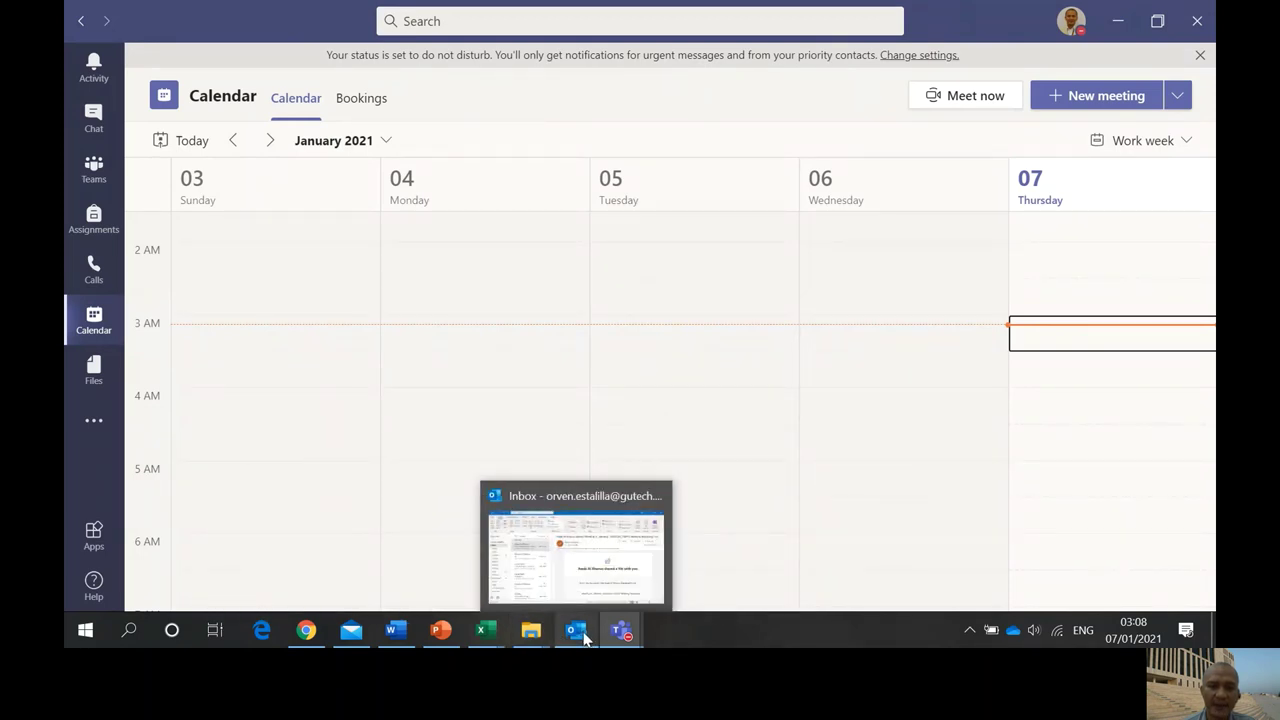
Advance the PowerPoint slide show to the Working with Multiple Calendars slide, and open the calendar in desktop Outlook
left_click(438, 630)
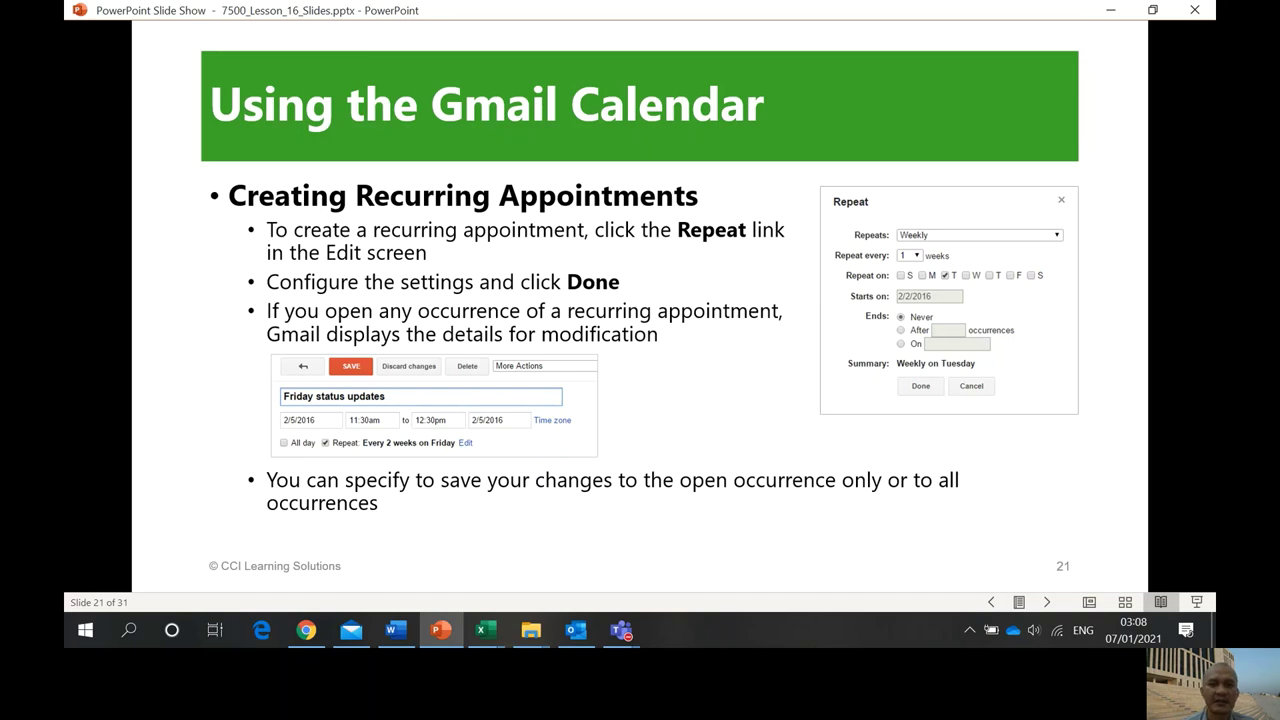
key("Right")
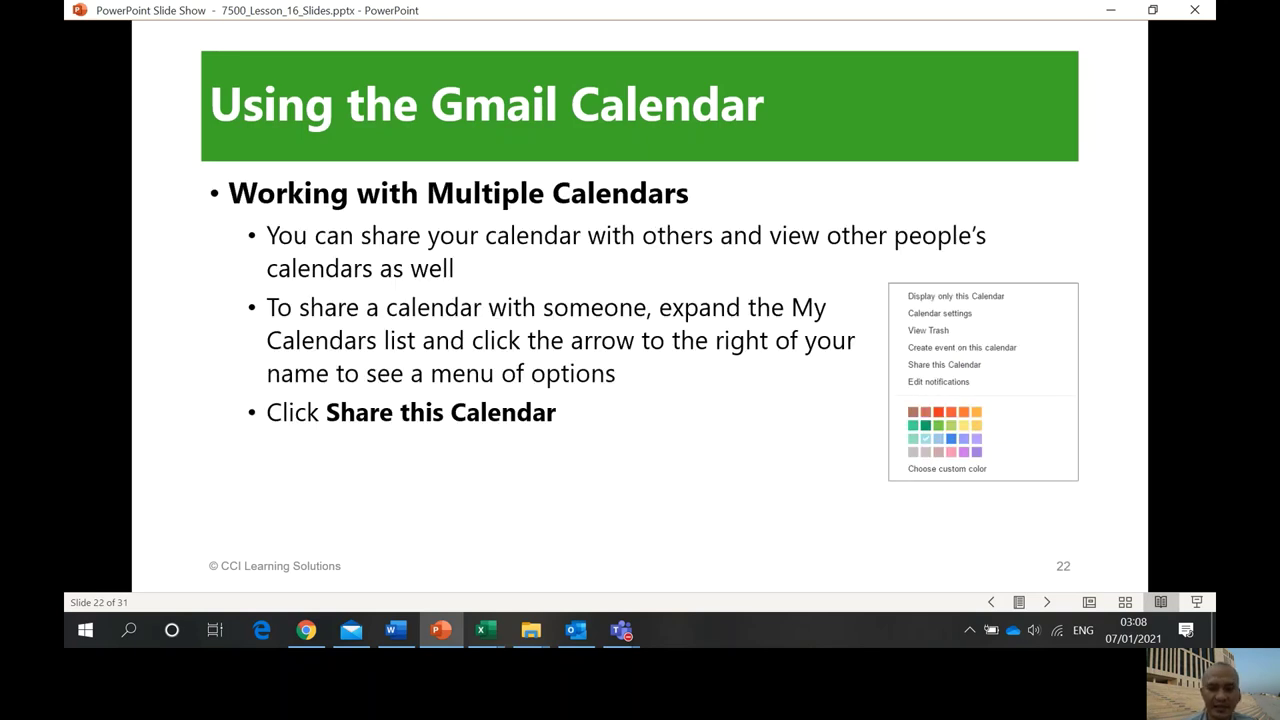
left_click(578, 631)
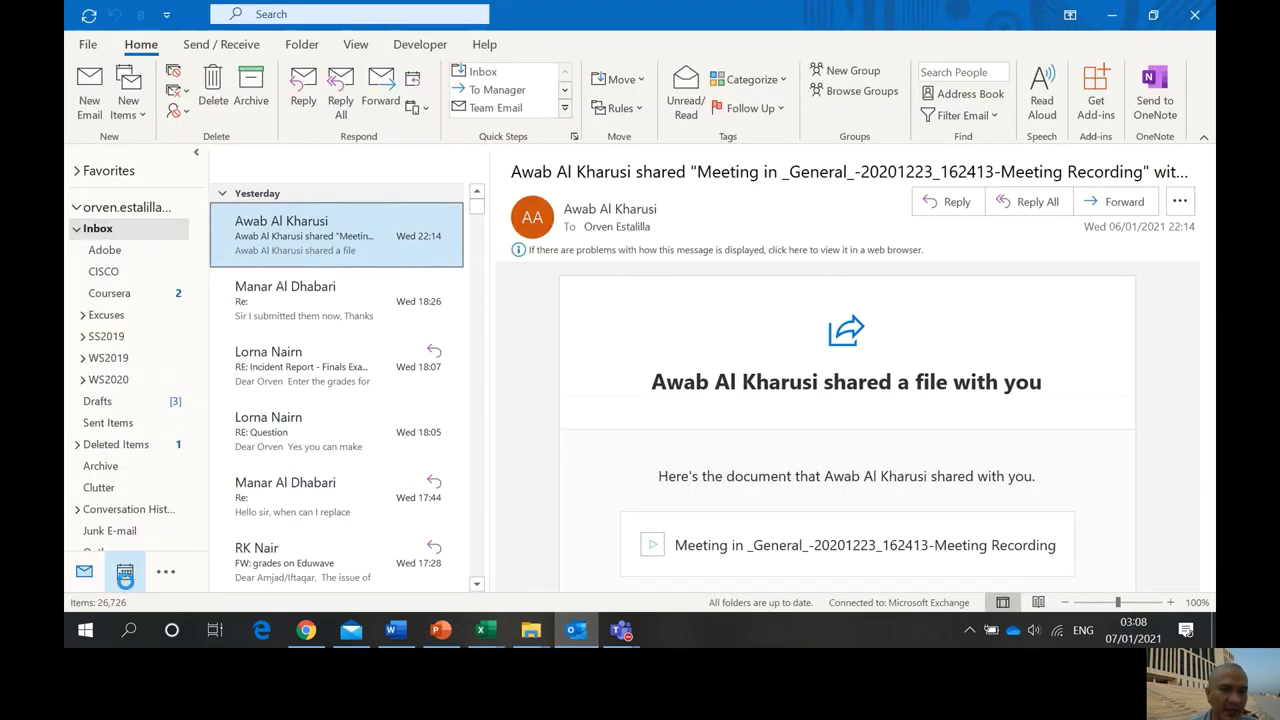
left_click(124, 574)
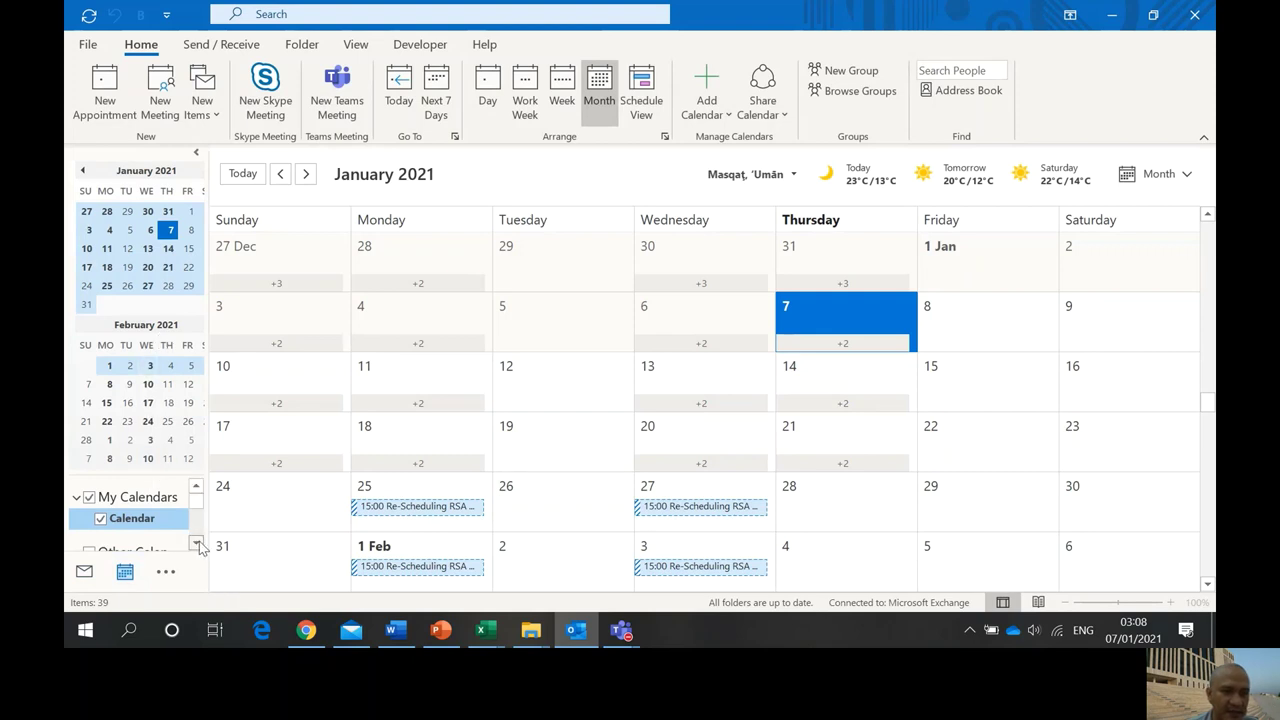
Display the SS2017 Timetable calendar together with the main calendar, and hide it again
scroll(199, 541, "down", 3)
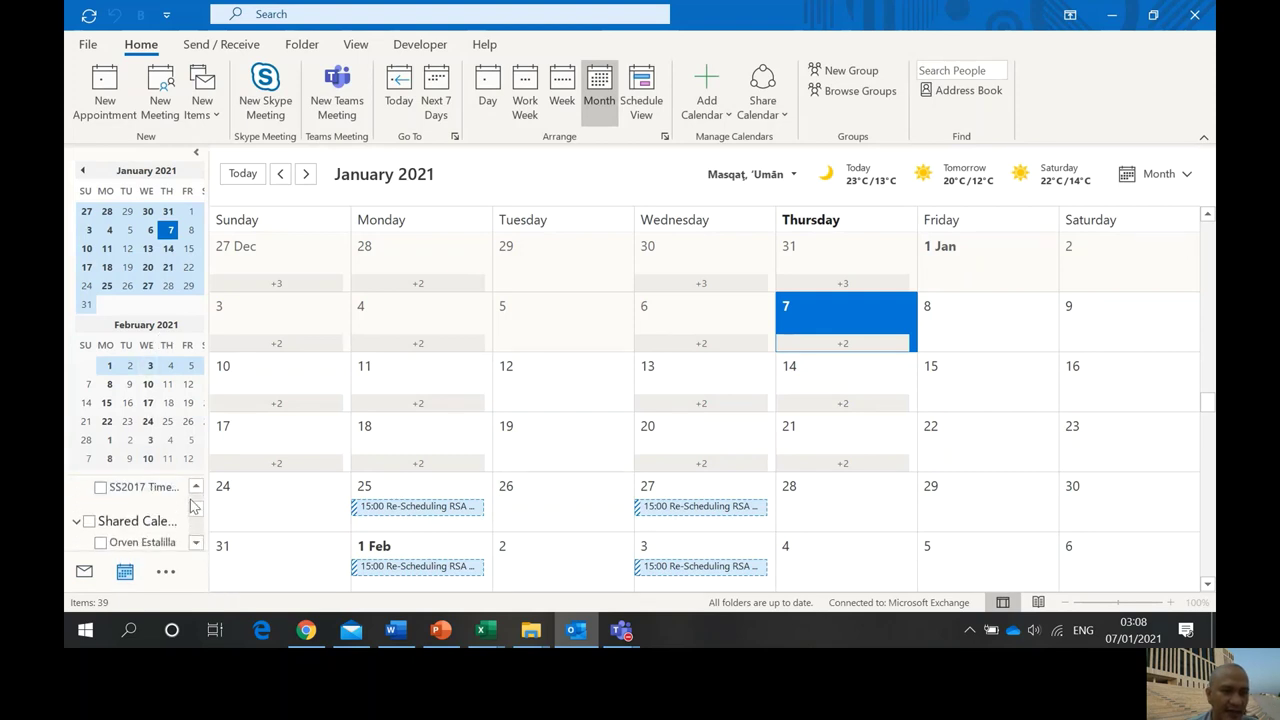
left_click(100, 488)
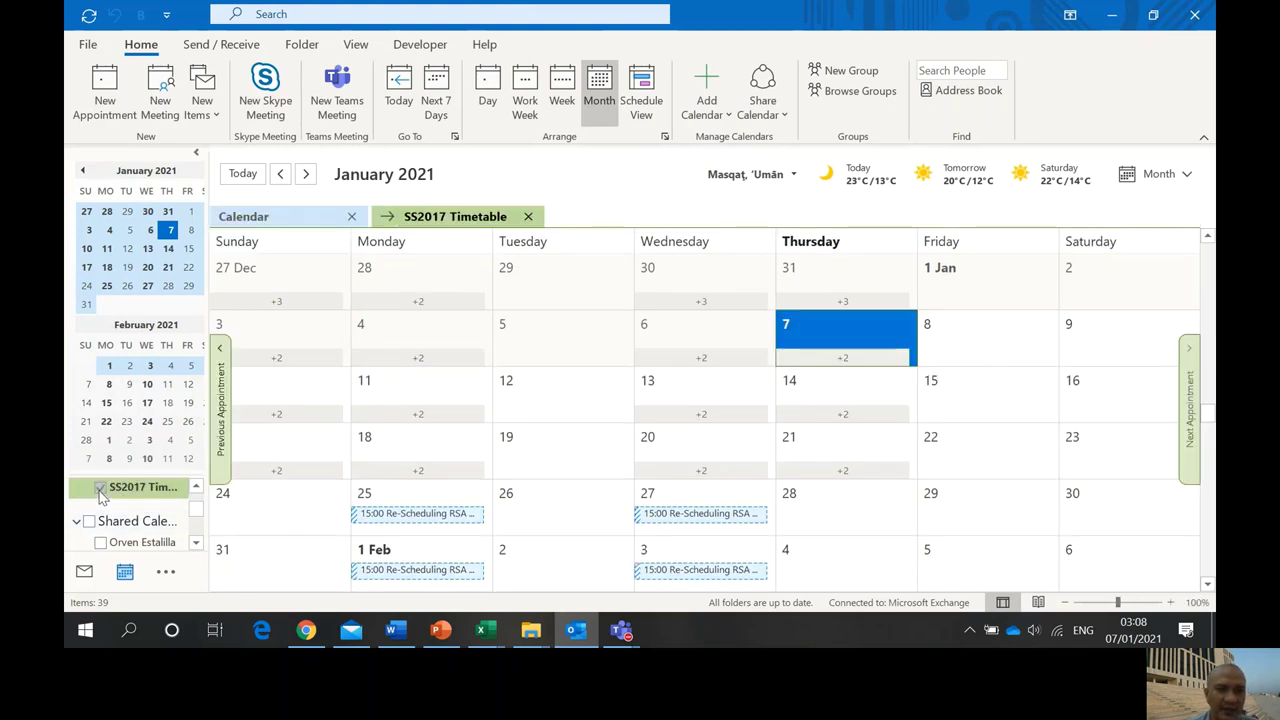
left_click(100, 488)
Browse the Shared Calendars list, and return from Outlook mail to the PowerPoint slide show
scroll(197, 555, "down", 1)
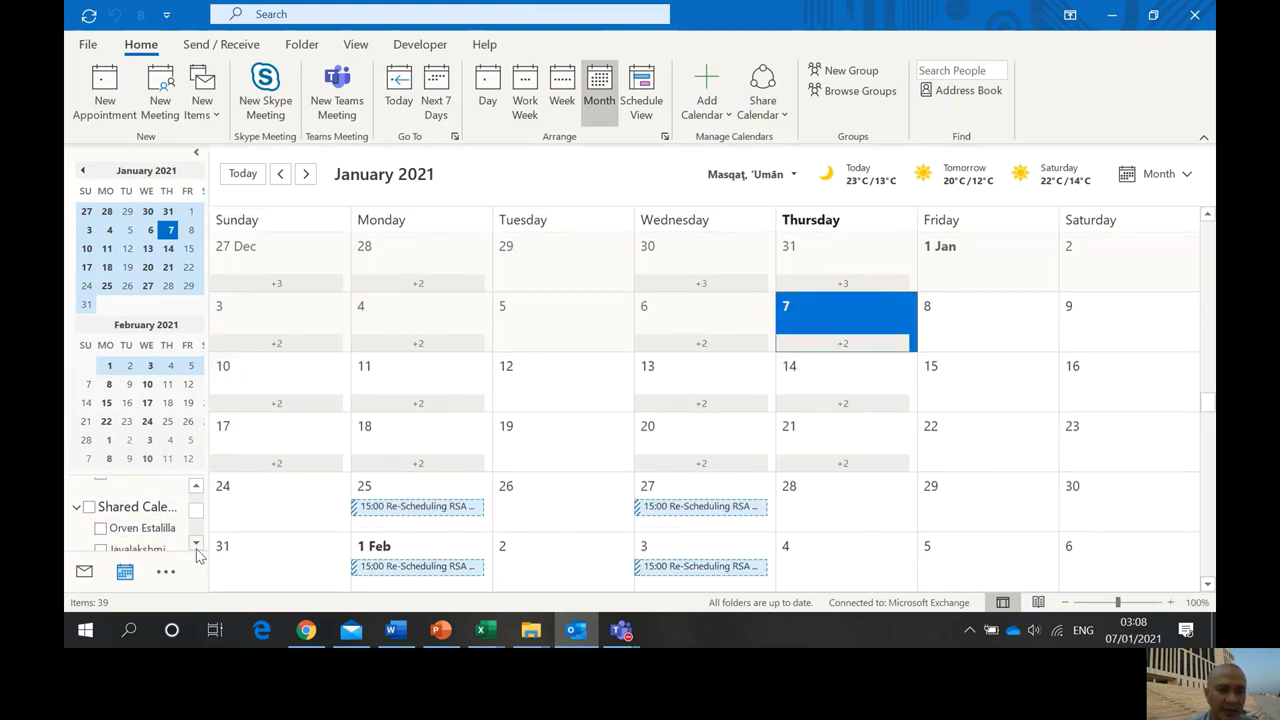
scroll(197, 555, "down", 2)
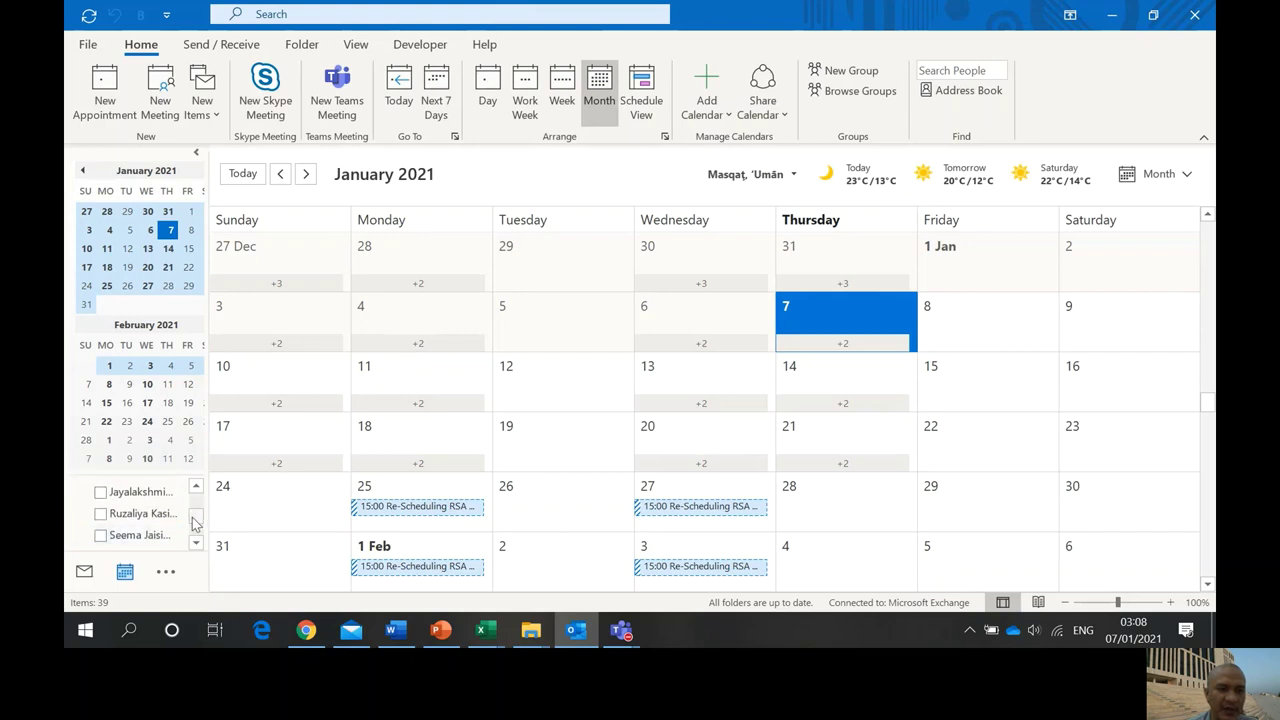
left_click_drag(196, 522, 196, 505)
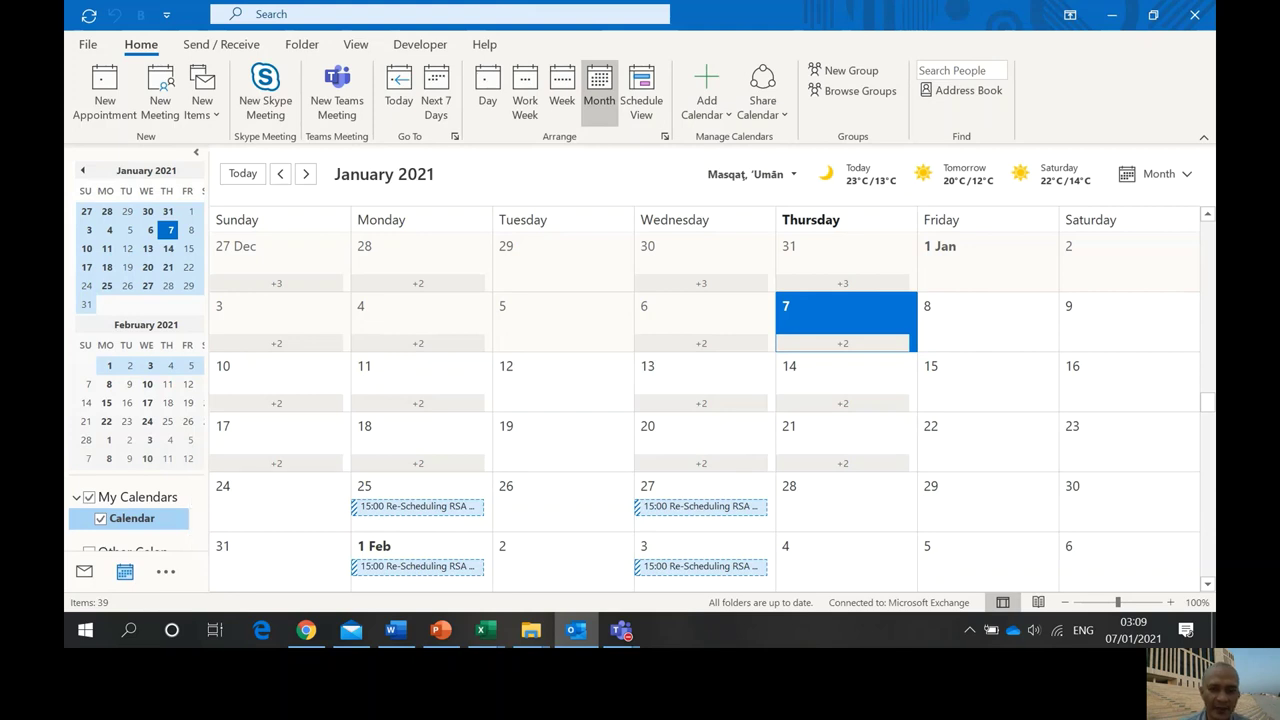
left_click(83, 574)
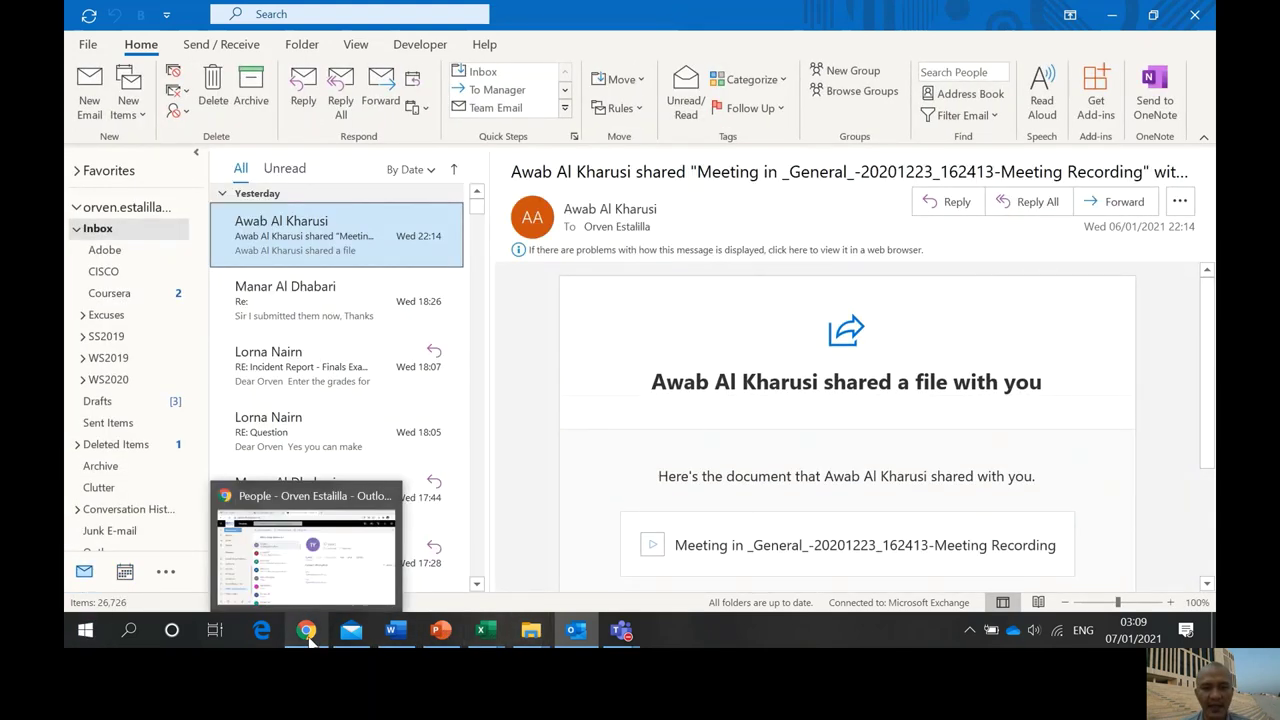
left_click(445, 638)
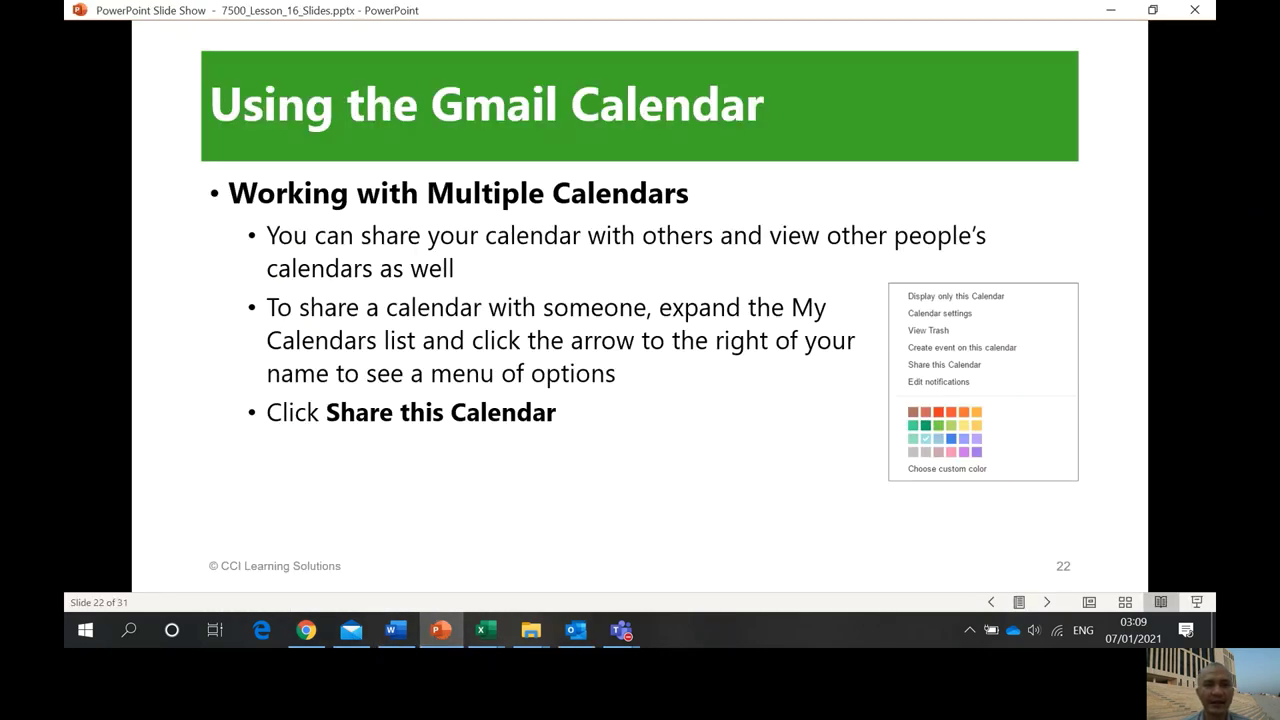